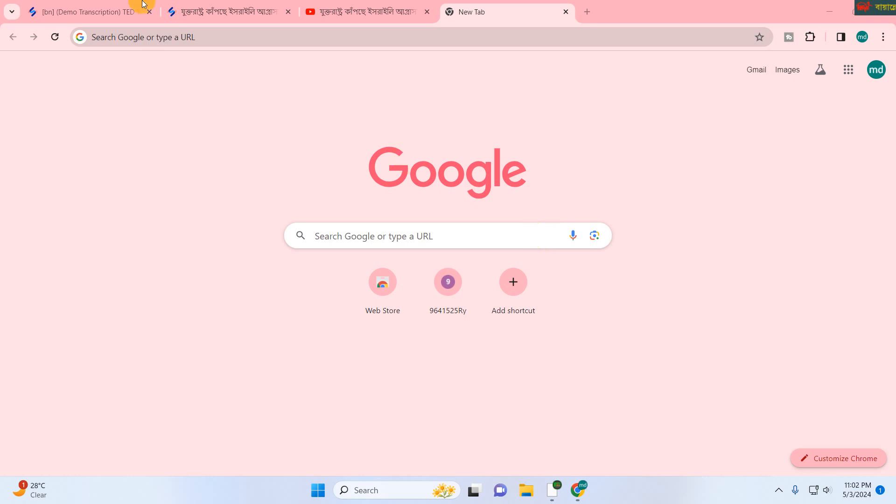
Search Google for happy scribe and open the "Happy Scribe: Audio Transcription & Video Subtitles" result.
left_click(159, 43)
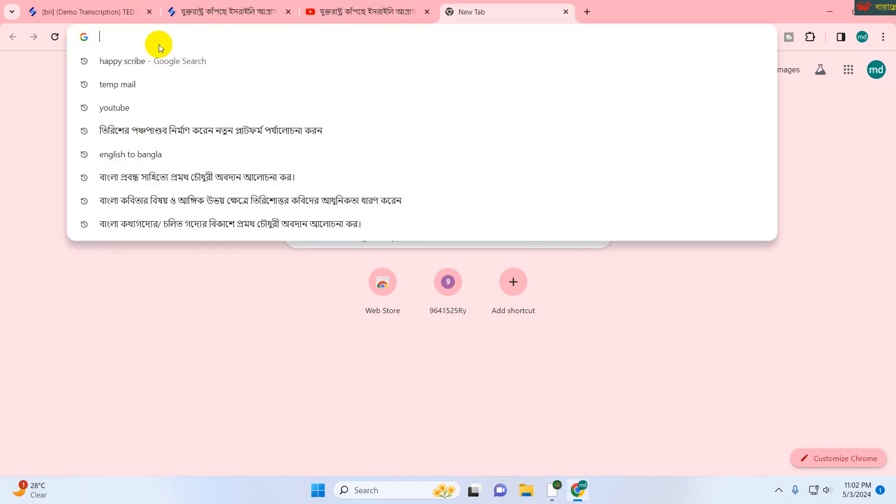
left_click(154, 65)
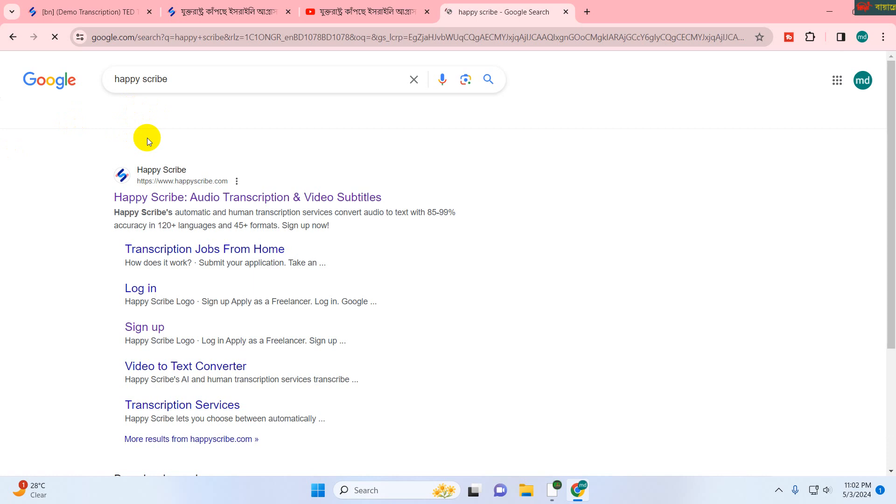
left_click(118, 202)
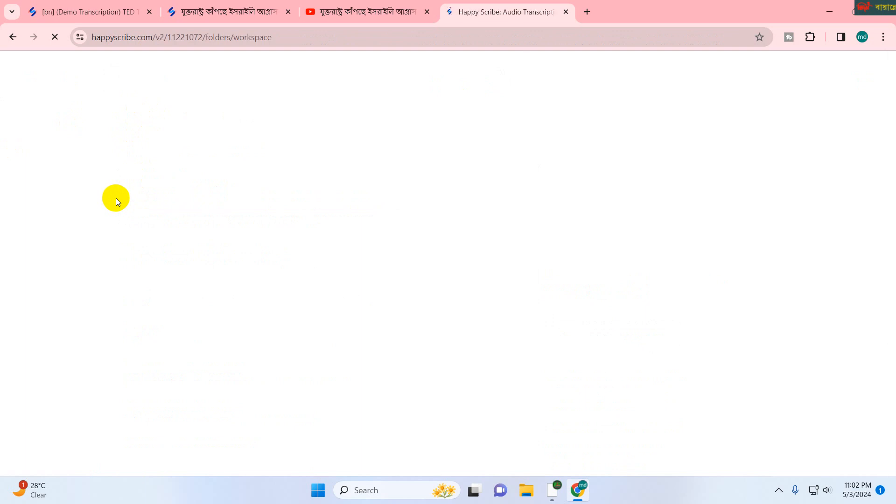
Open the Happy Scribe sign-up page in the other browser profile and dismiss the YouTube notification.
left_click(587, 11)
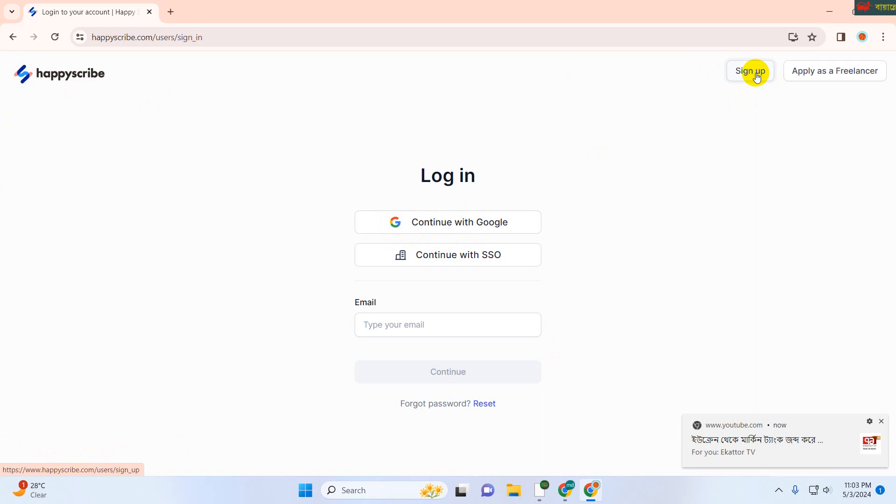
left_click(757, 75)
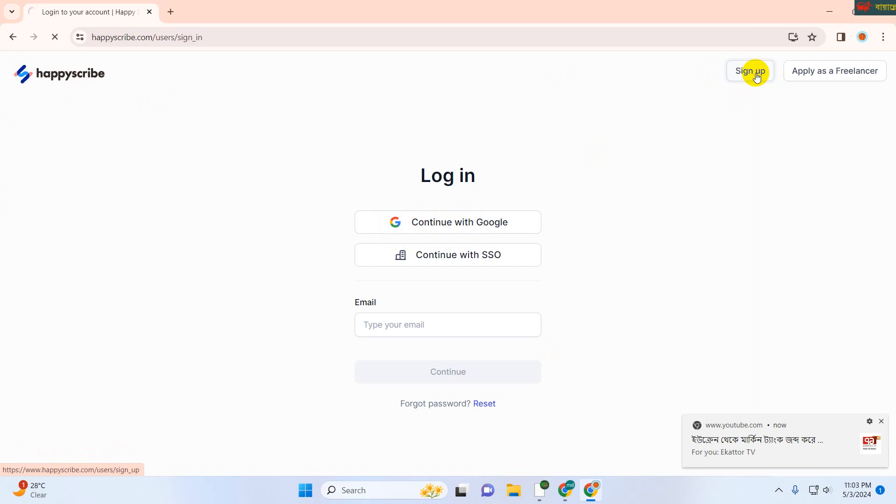
left_click(881, 423)
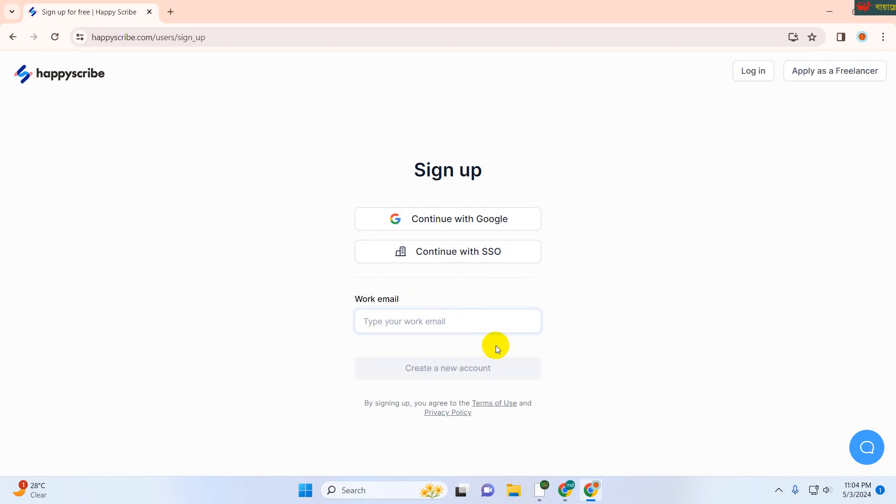
Search Google for temp mail in a new tab and open the "Temp Mail - Disposable Temporary Email" site.
left_click(169, 12)
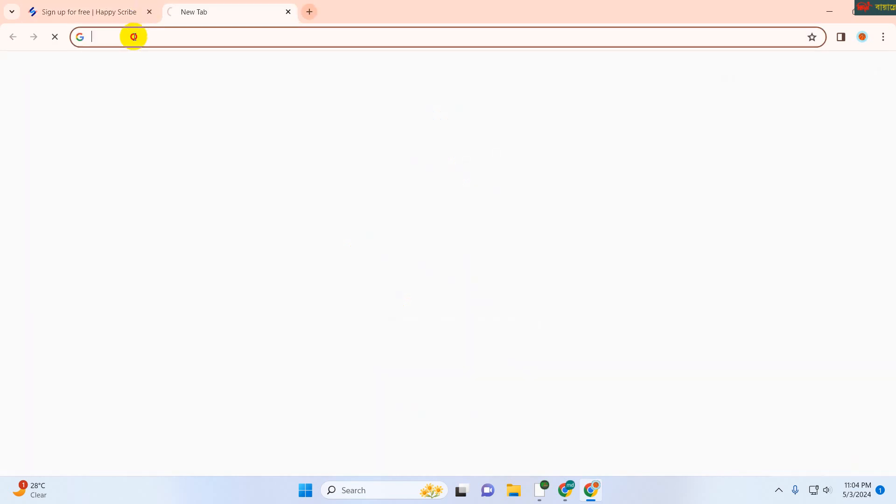
left_click(134, 37)
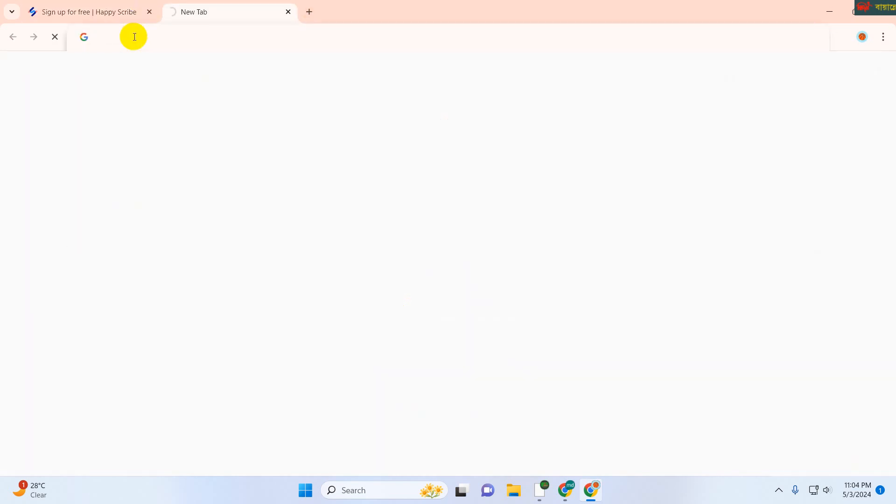
type("te")
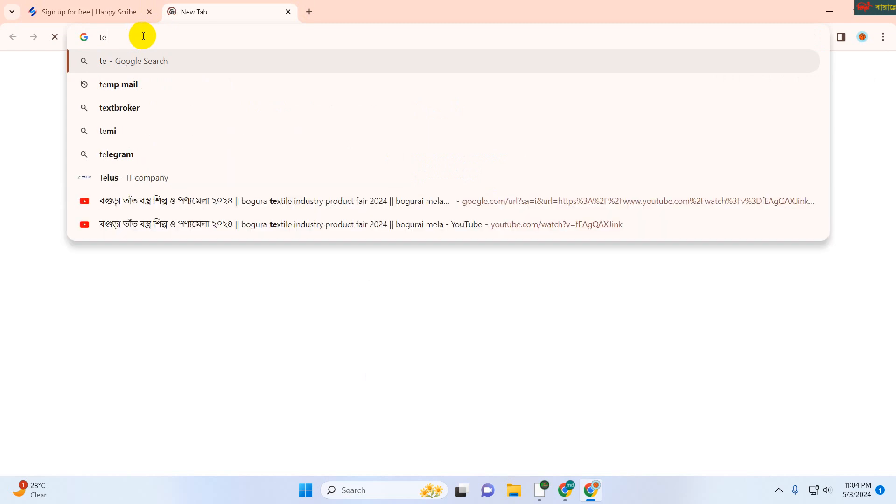
left_click(164, 88)
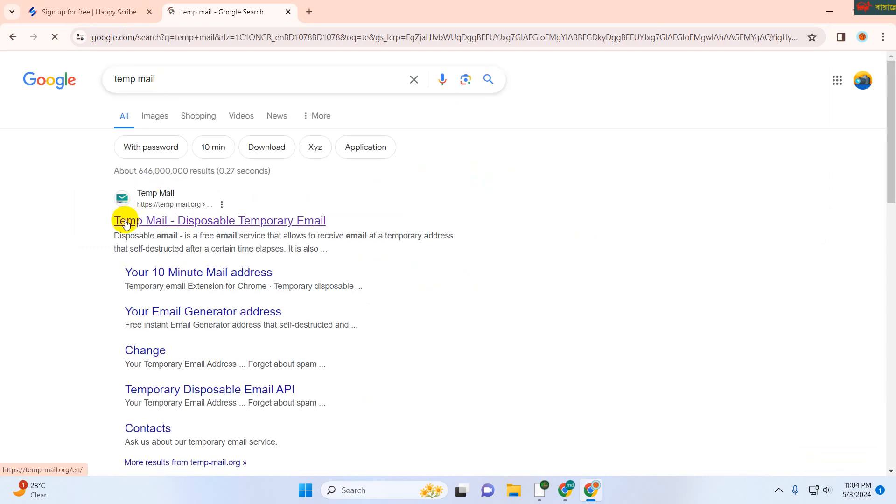
left_click(126, 223)
left_click(107, 7)
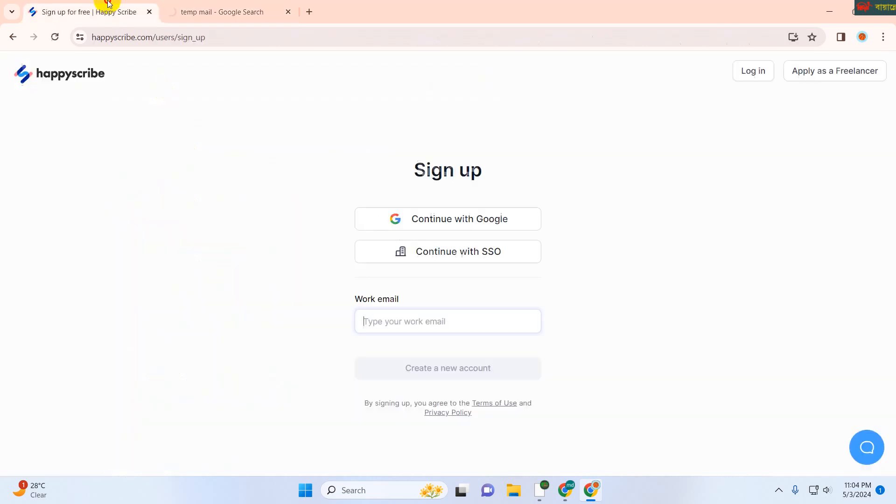
left_click(240, 10)
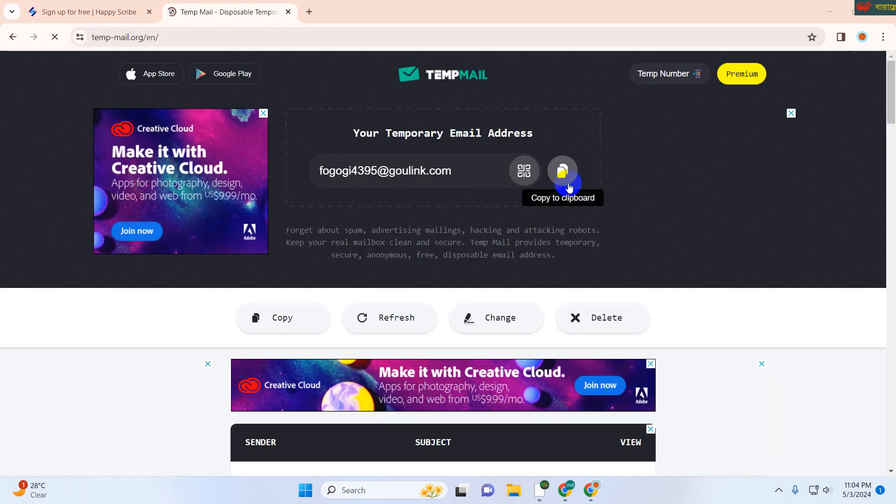
Copy the temporary email address into the work email field of the Happy Scribe sign-up form and create the new account.
left_click(568, 175)
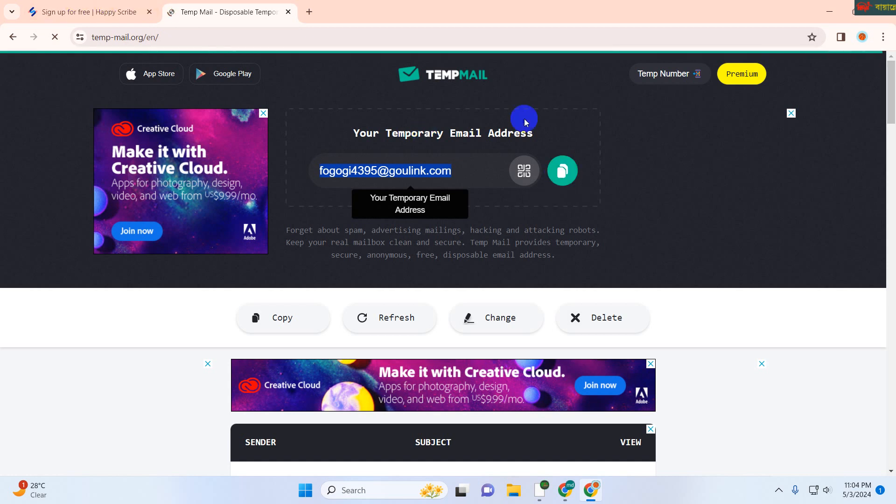
left_click(88, 11)
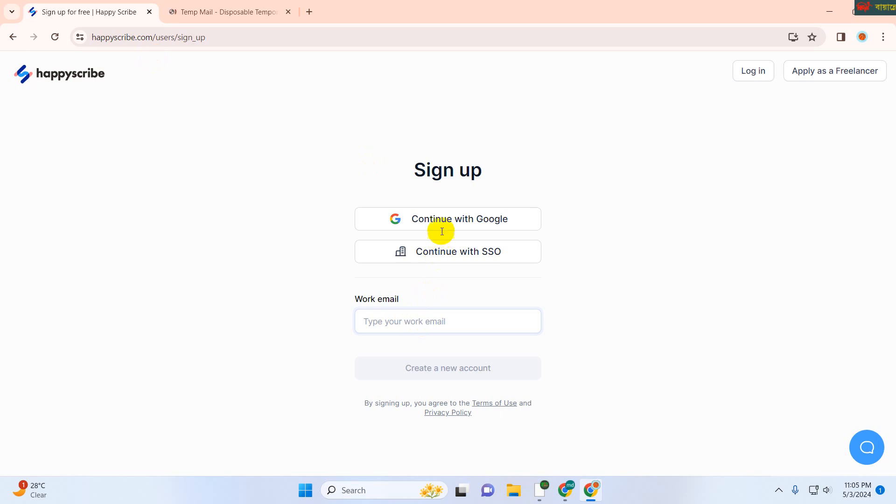
right_click(422, 322)
left_click(444, 188)
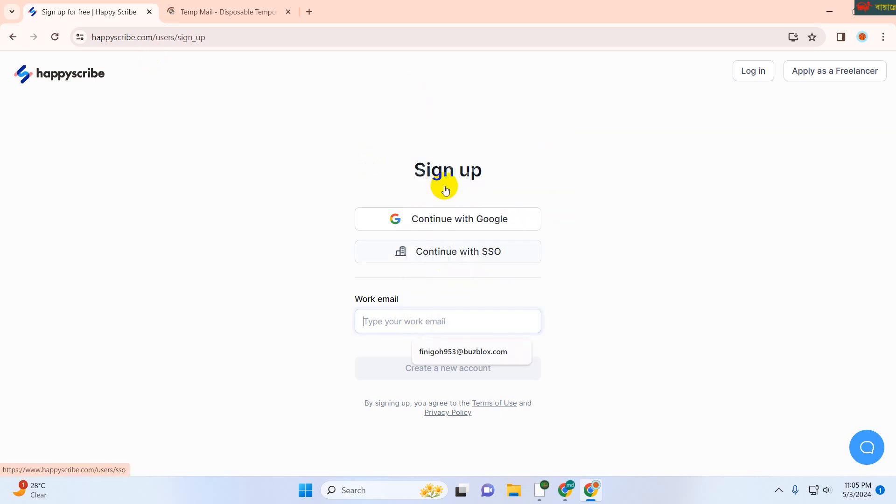
key("ctrl+v")
right_click(423, 323)
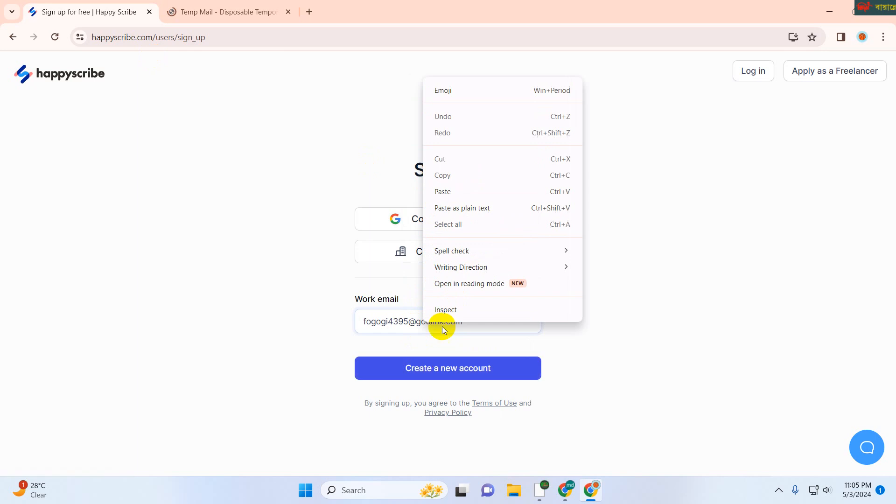
left_click(457, 371)
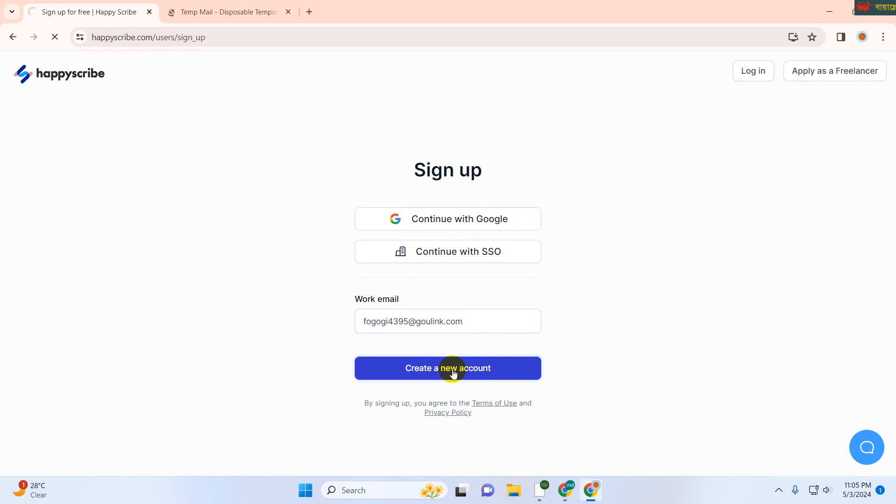
Check the Temp Mail inbox for the Happy Scribe confirmation email, waiting whenever the page is unresponsive.
left_click(199, 8)
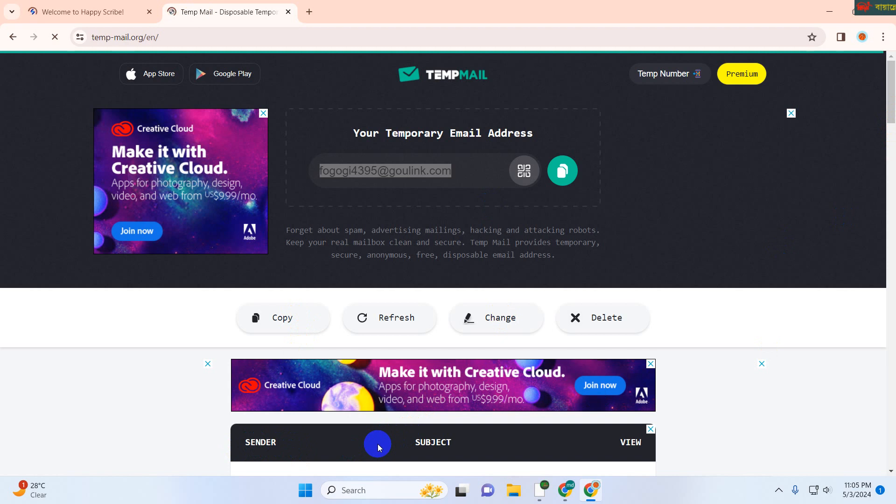
left_click(51, 9)
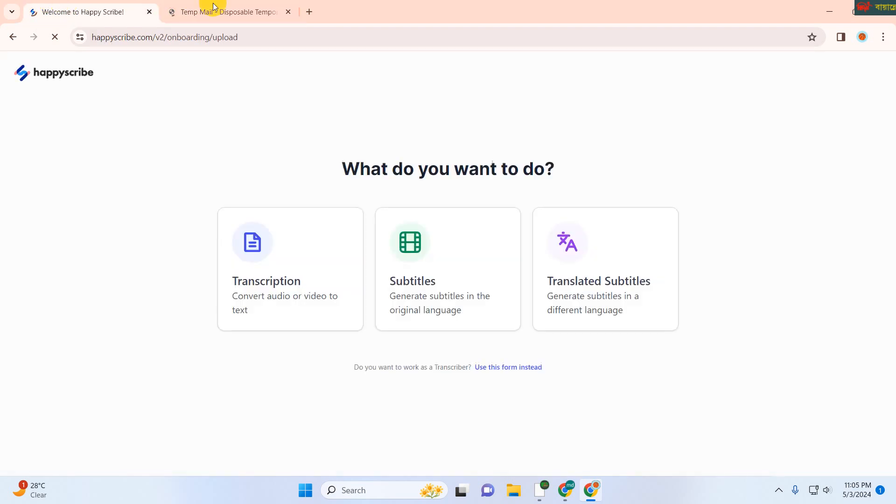
left_click(235, 8)
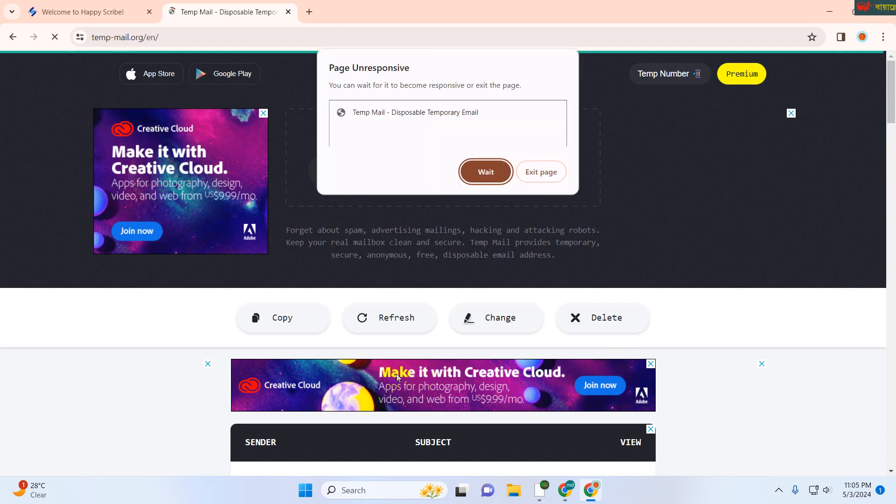
left_click(491, 178)
left_click(491, 174)
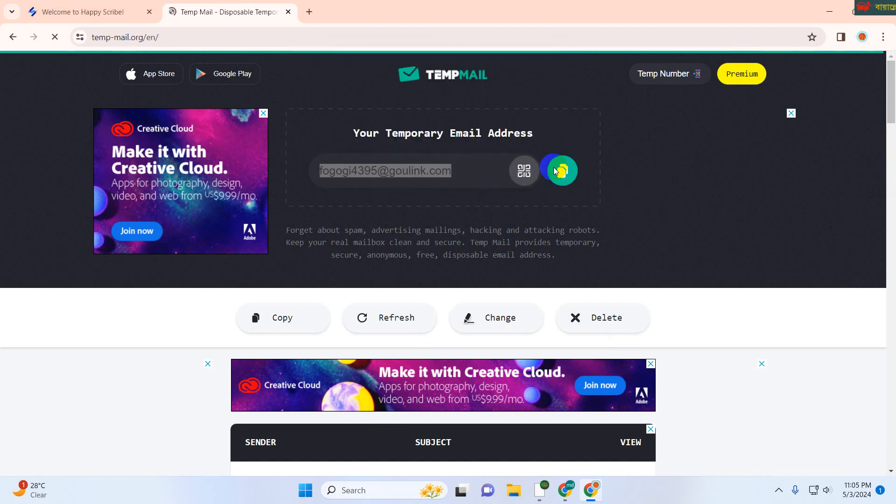
left_click(113, 4)
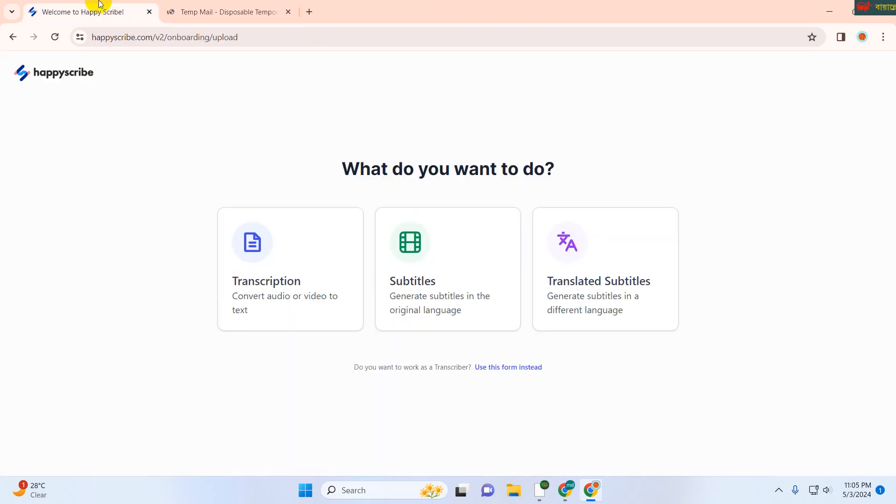
left_click(261, 6)
left_click(486, 197)
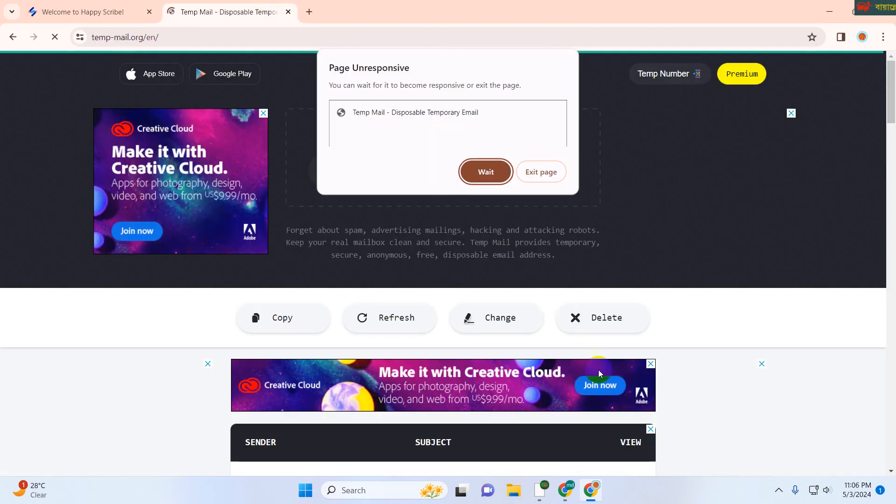
left_click(484, 172)
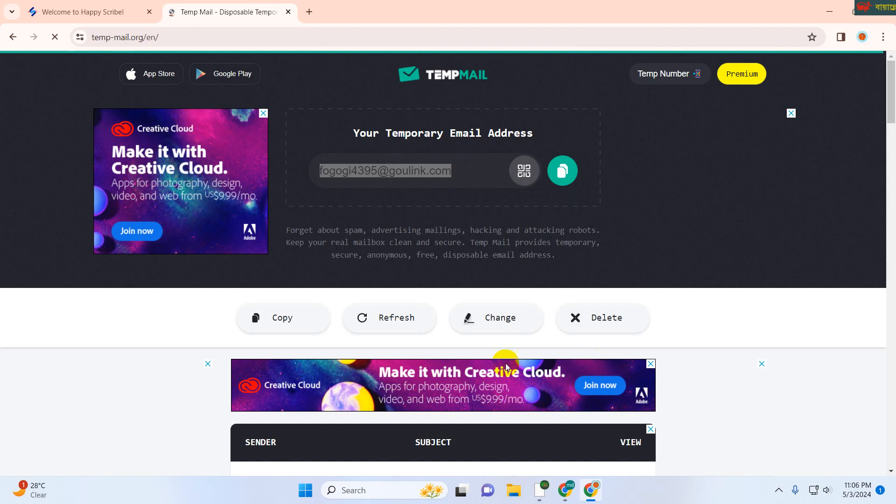
left_click(138, 8)
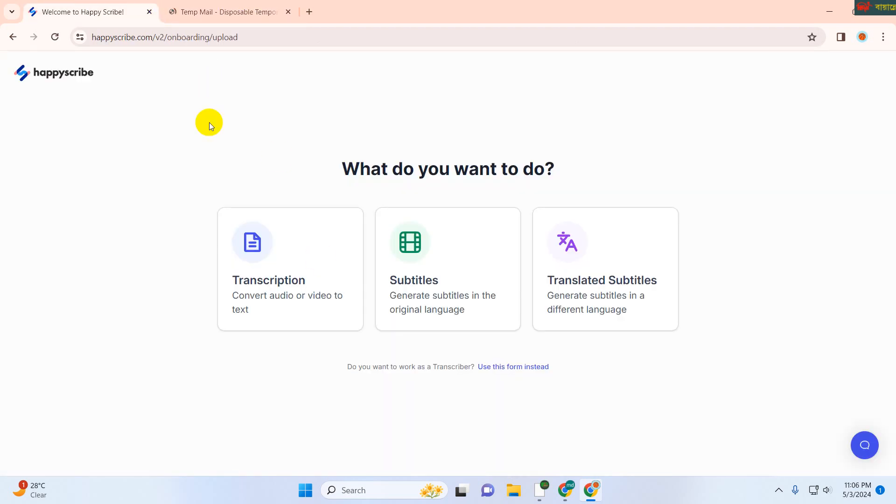
left_click(220, 9)
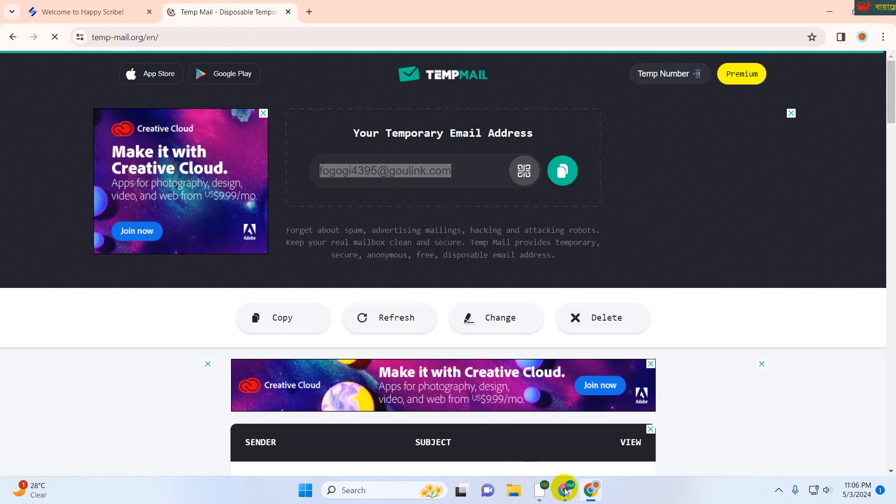
Switch to the other Chrome window, check the Happy Scribe workspace tab and reload the demo transcription page.
left_click(565, 489)
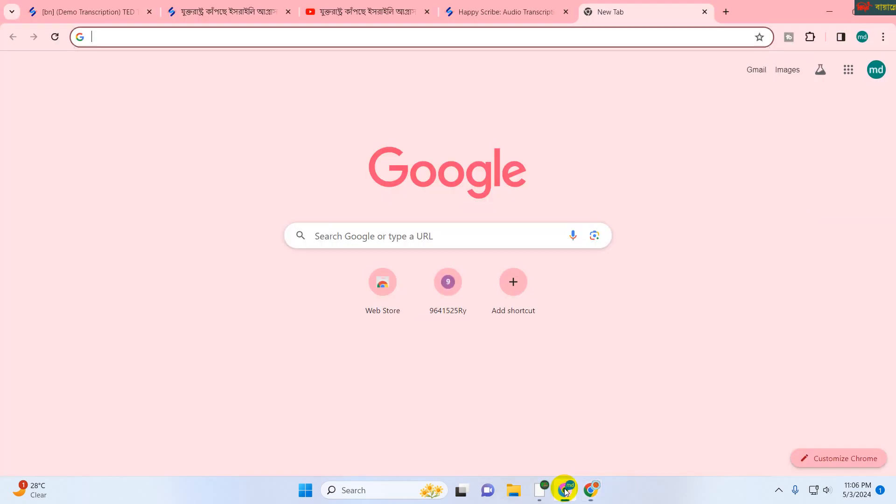
left_click(457, 5)
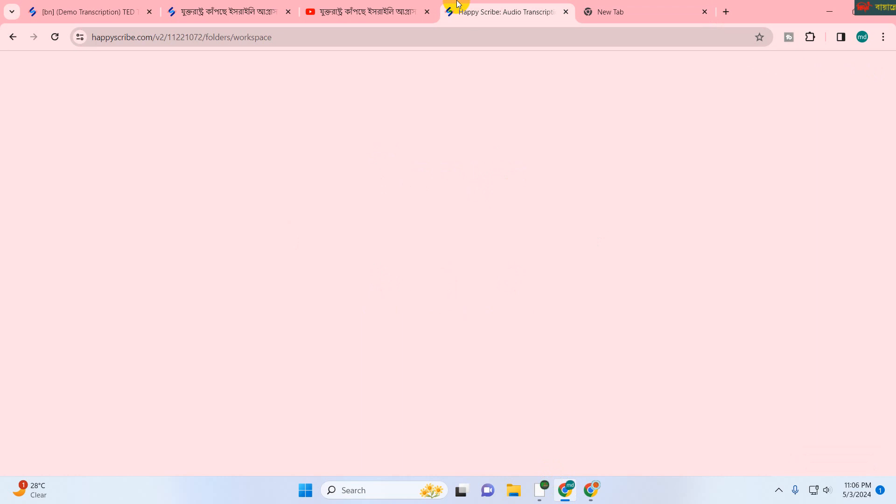
left_click(49, 4)
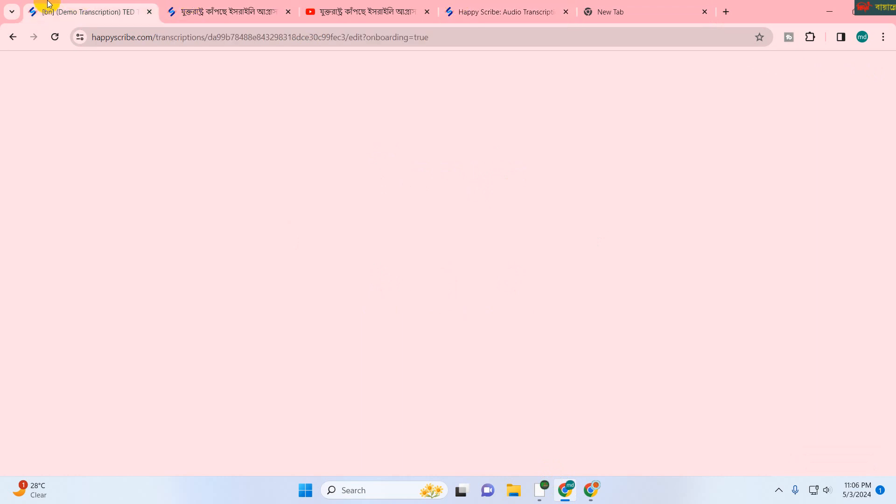
left_click(130, 38)
key("Return")
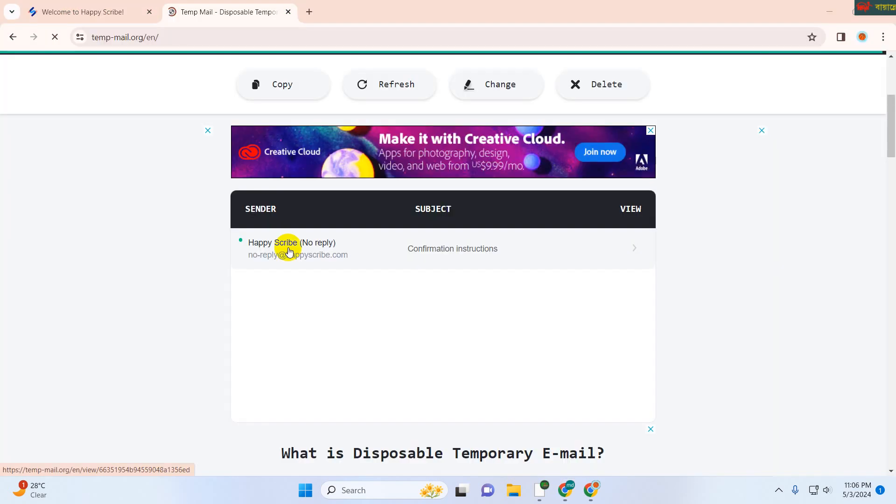
Try to open the "Confirmation instructions" email from Happy Scribe in the Temp Mail inbox.
left_click(413, 250)
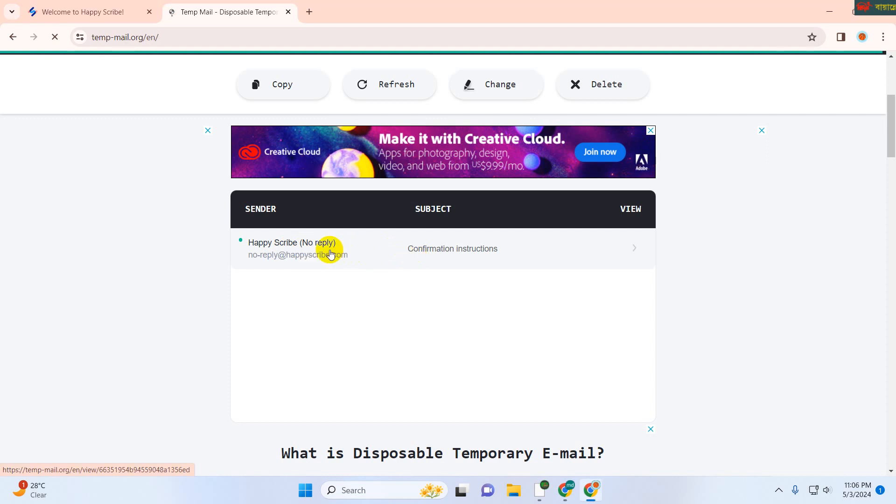
left_click(448, 251)
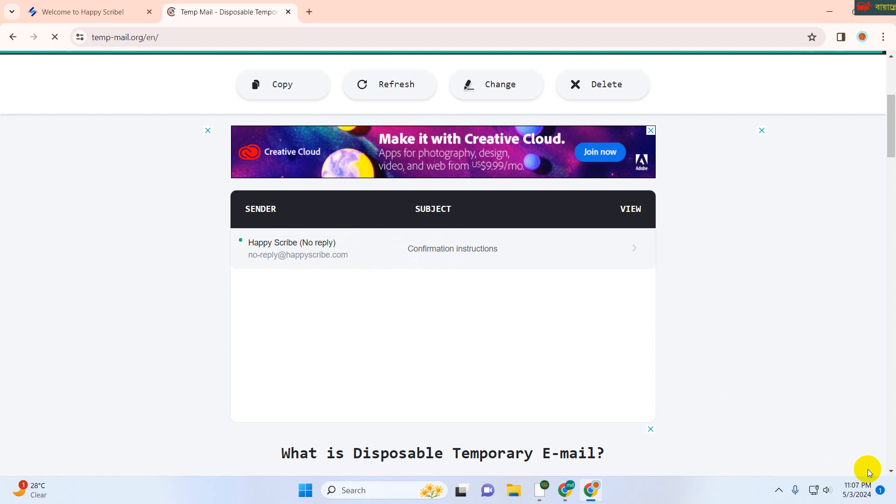
left_click(412, 250)
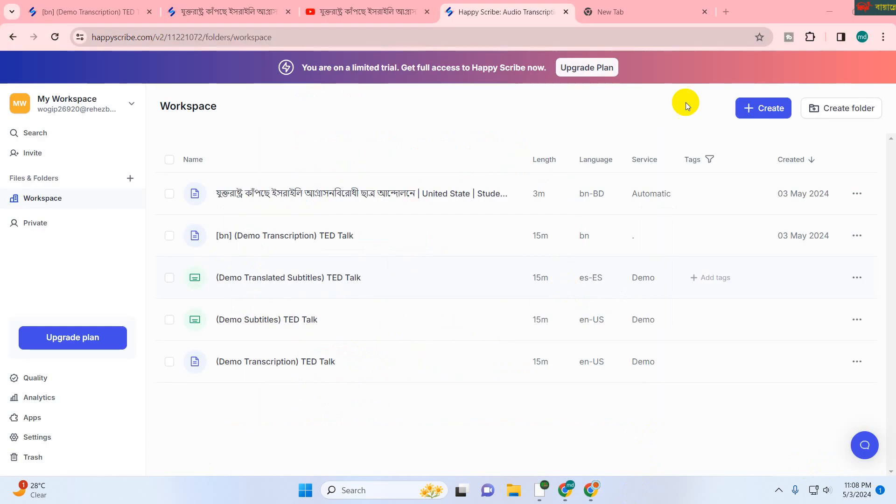
Start a new transcript in the workspace and choose to add its file by pasting a link.
left_click(754, 110)
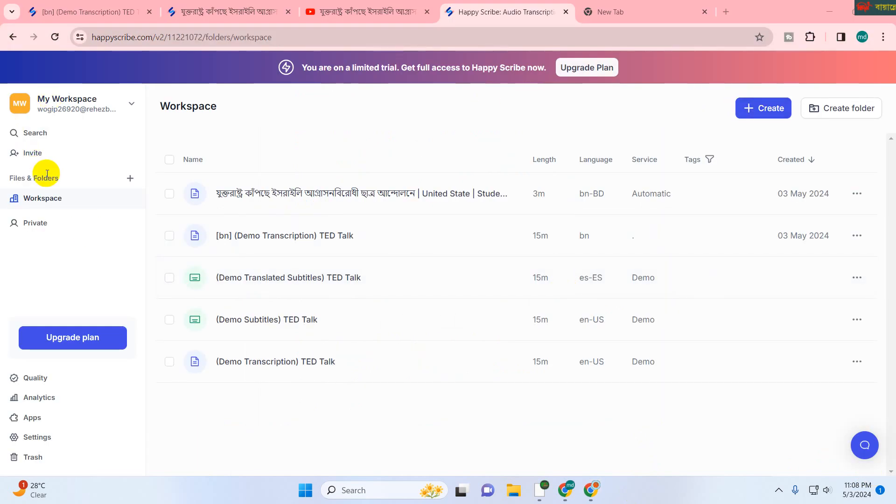
left_click(756, 110)
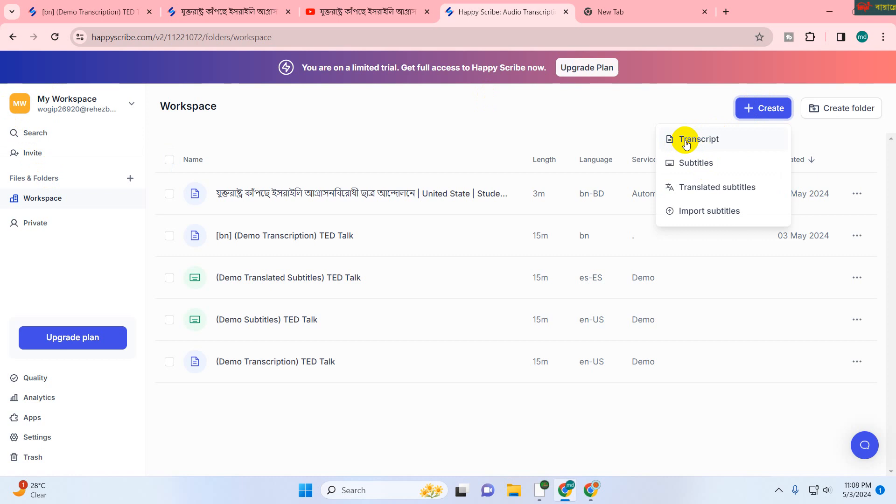
left_click(698, 139)
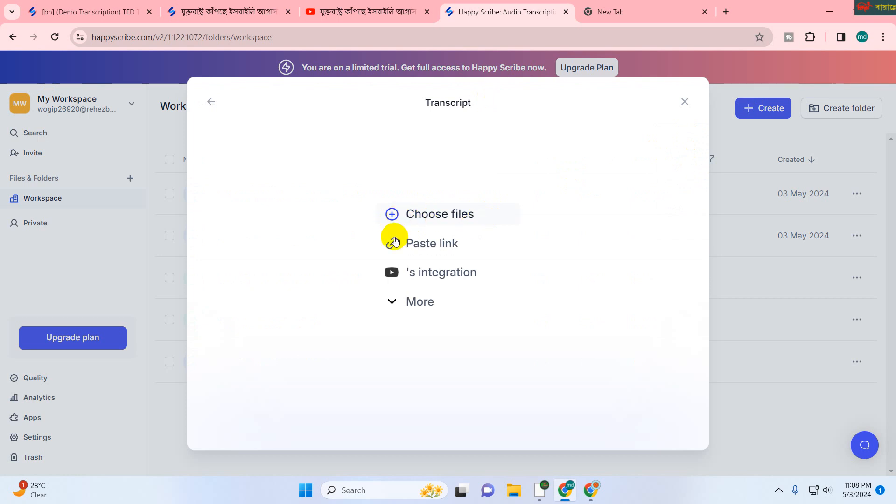
left_click(408, 298)
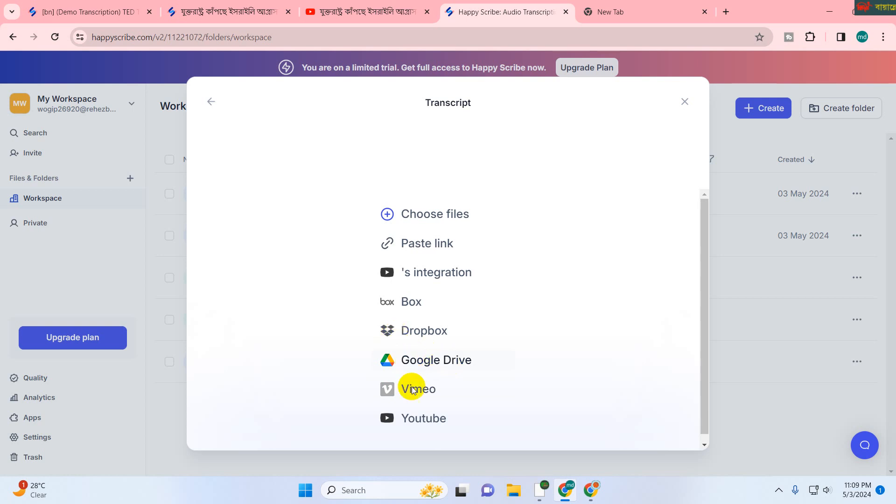
left_click(419, 245)
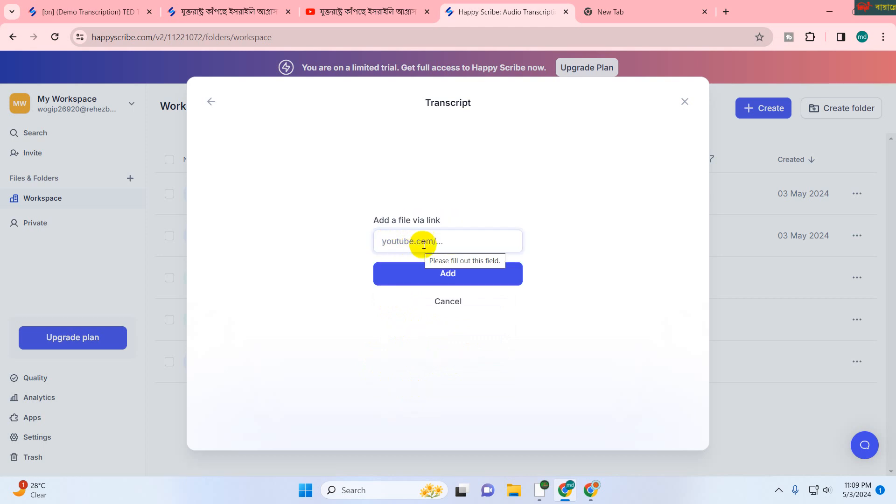
Close the share dialog on the YouTube video page and open the suggested Ekattor TV video "রাষ্ট্র পরিচালনা করতে গিয়ে বিদেশি চাপ অনুভব করছে সরকার".
left_click(331, 5)
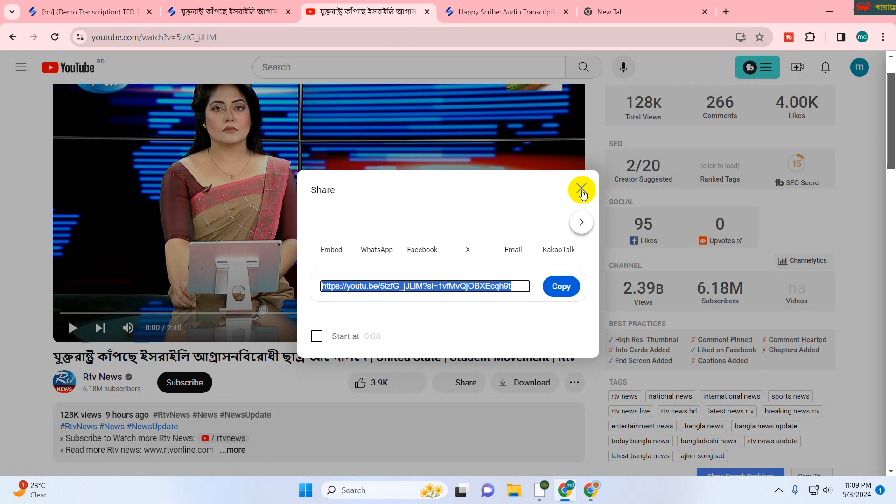
left_click(582, 190)
scroll(566, 248, "down", 6)
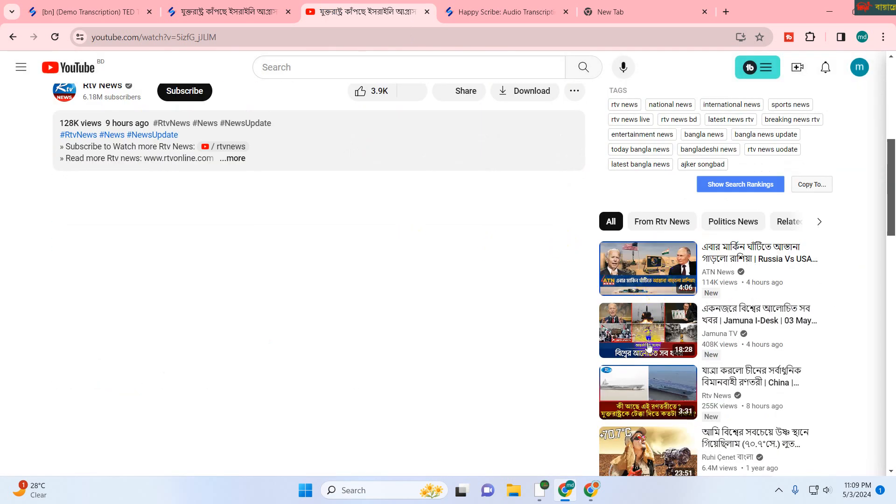
scroll(647, 346, "down", 5)
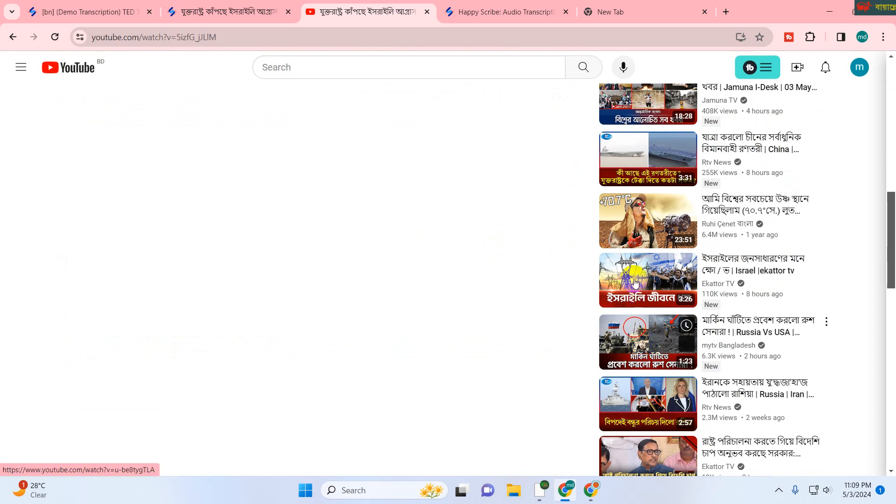
scroll(639, 333, "down", 2)
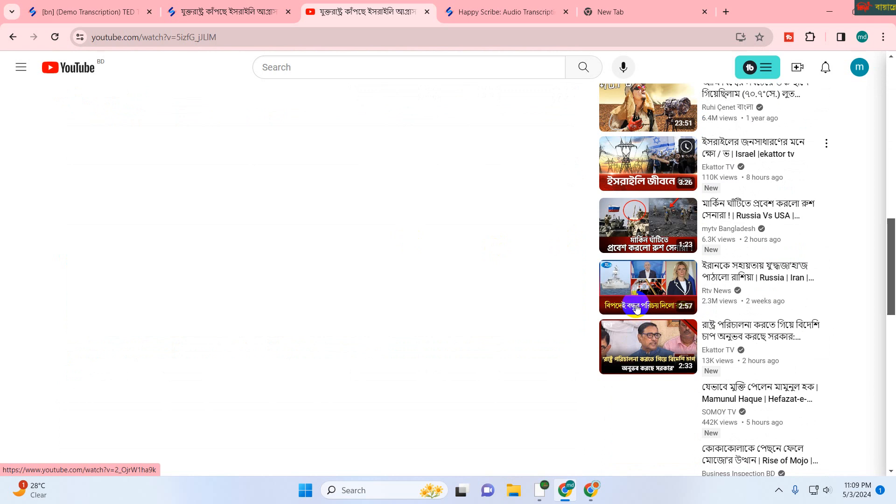
scroll(638, 345, "down", 4)
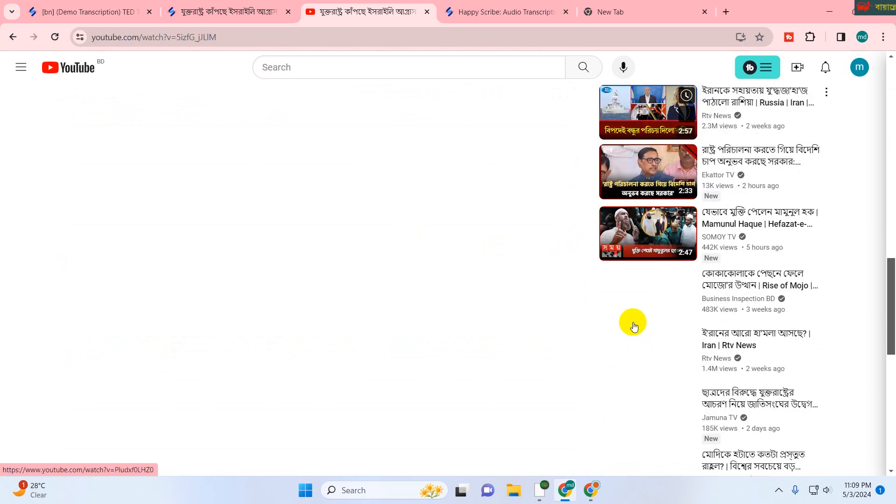
scroll(648, 210, "up", 1)
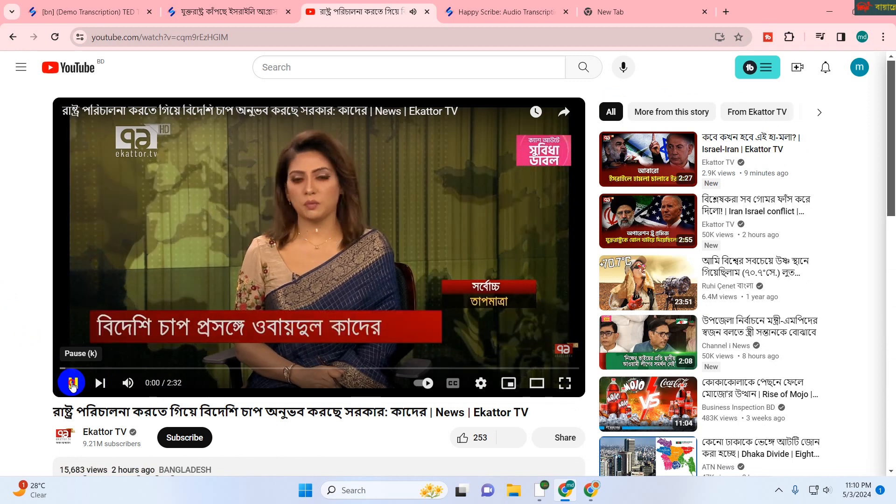
Pause the Ekattor TV video and copy its full YouTube page URL.
scroll(350, 420, "down", 4)
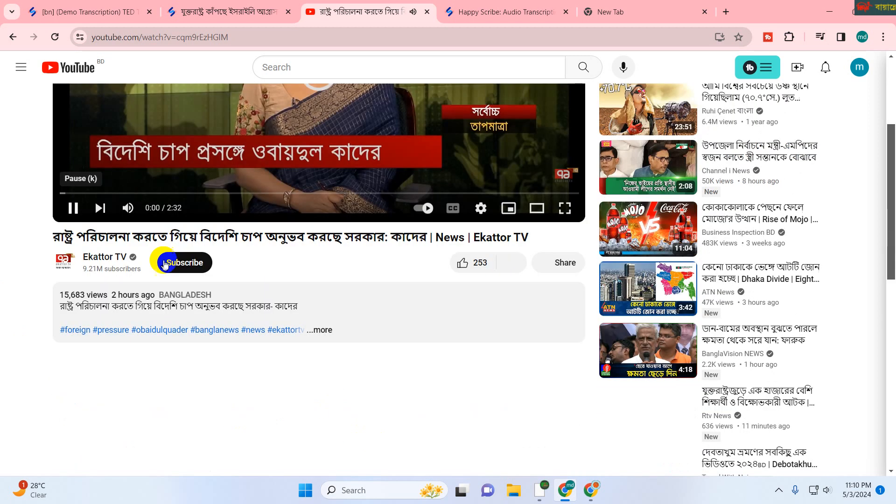
left_click(128, 208)
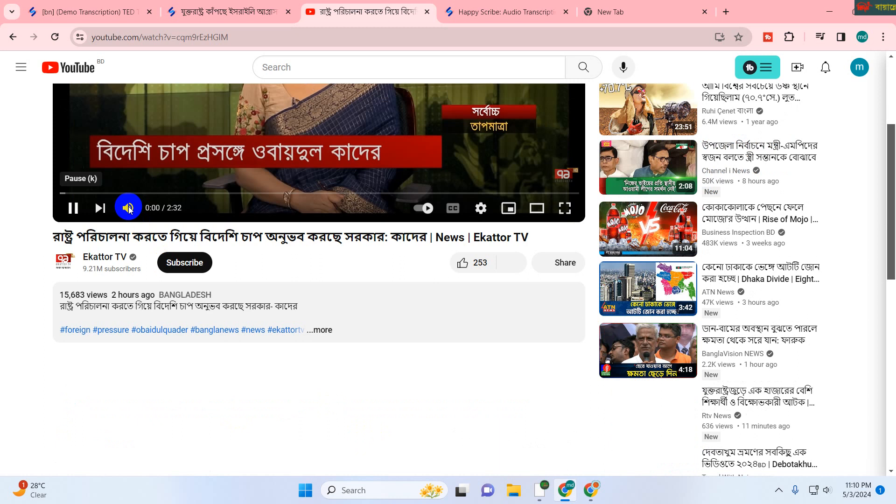
left_click(73, 210)
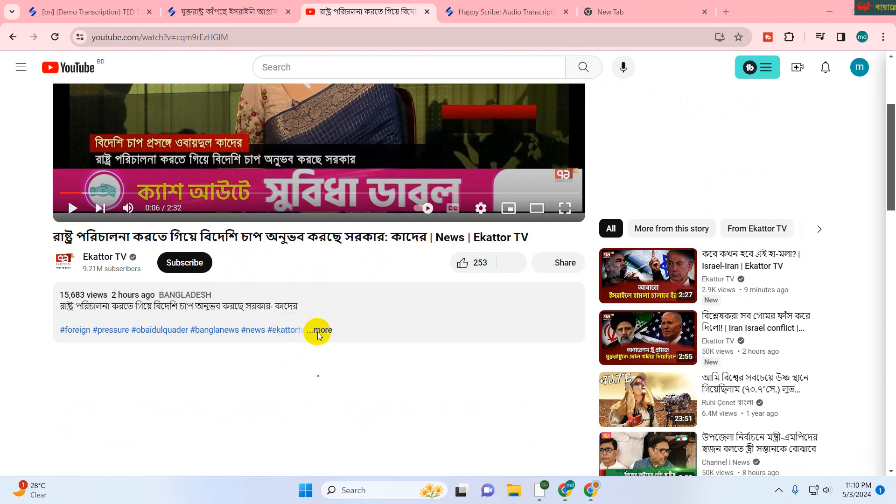
scroll(452, 219, "up", 1)
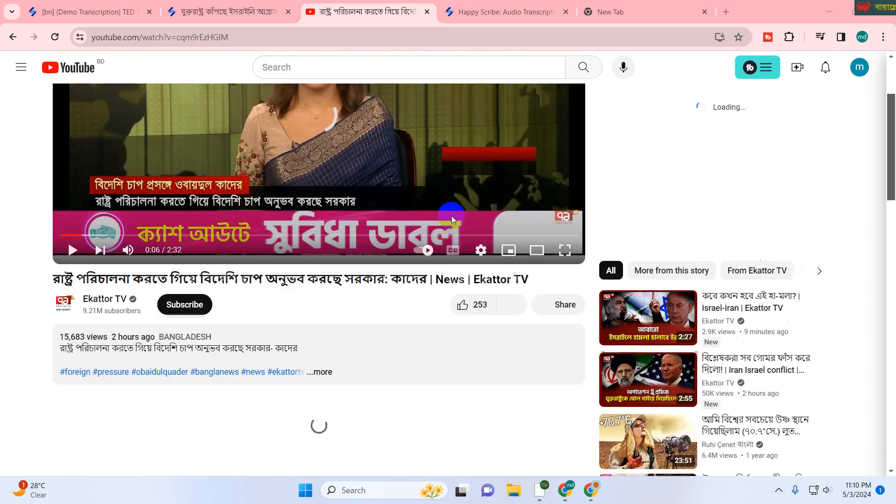
scroll(451, 215, "up", 1)
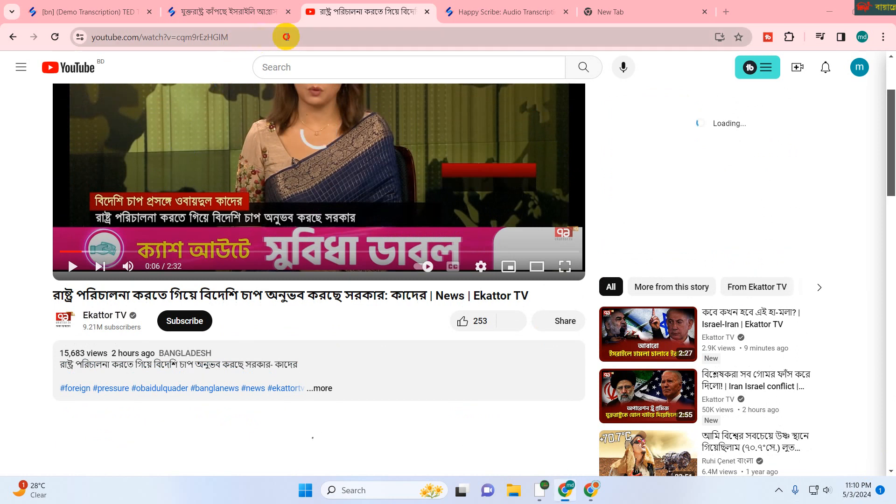
left_click(287, 36)
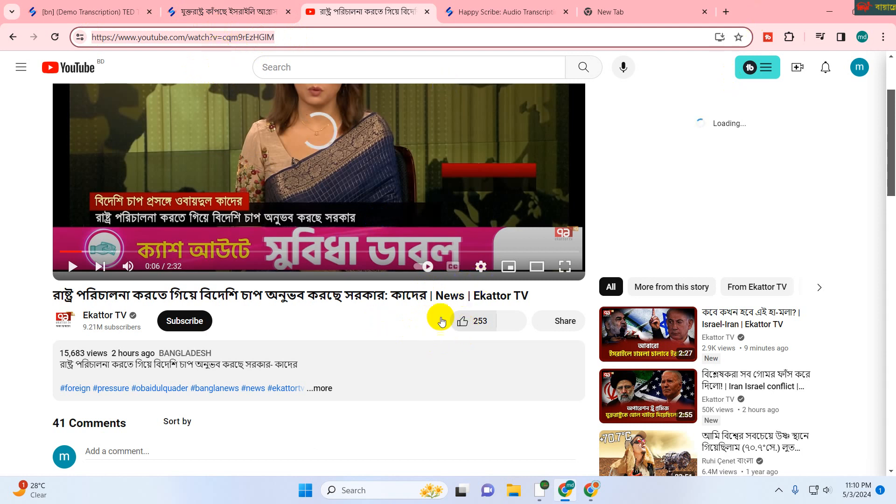
left_click_drag(312, 42, 187, 25)
right_click(139, 37)
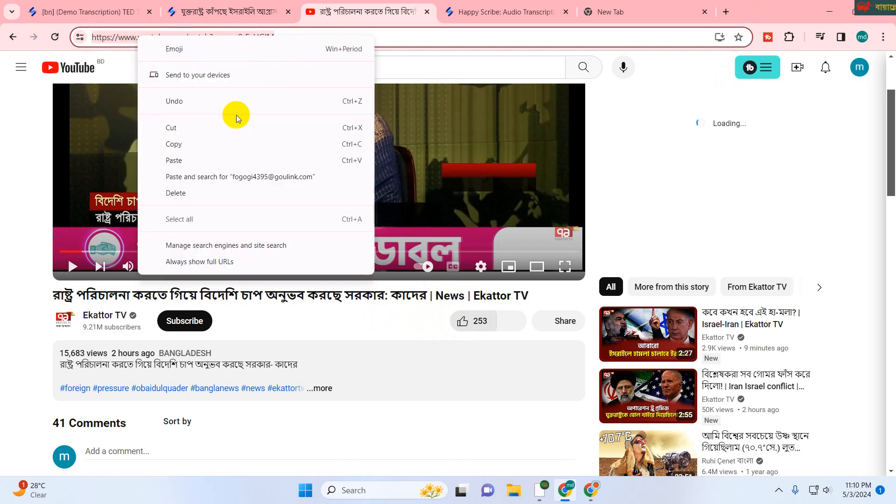
left_click(223, 144)
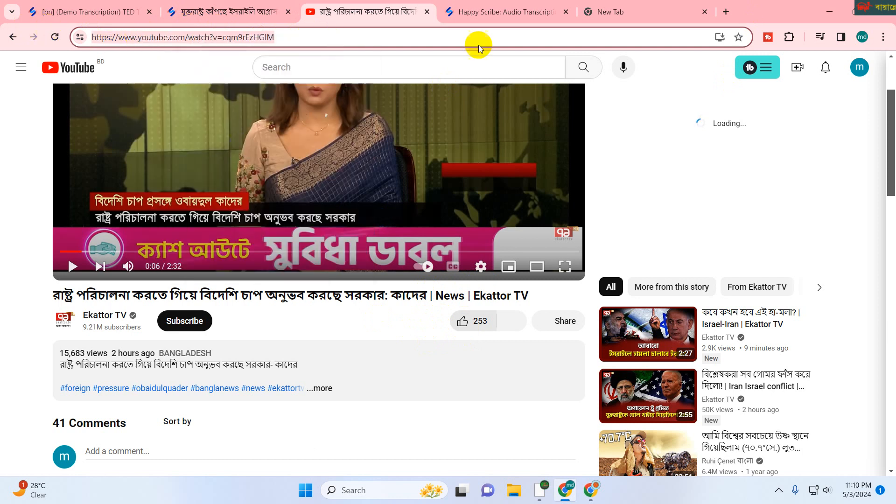
Return to the Happy Scribe transcript form, paste the YouTube video URL as the file link and add it.
left_click(486, 14)
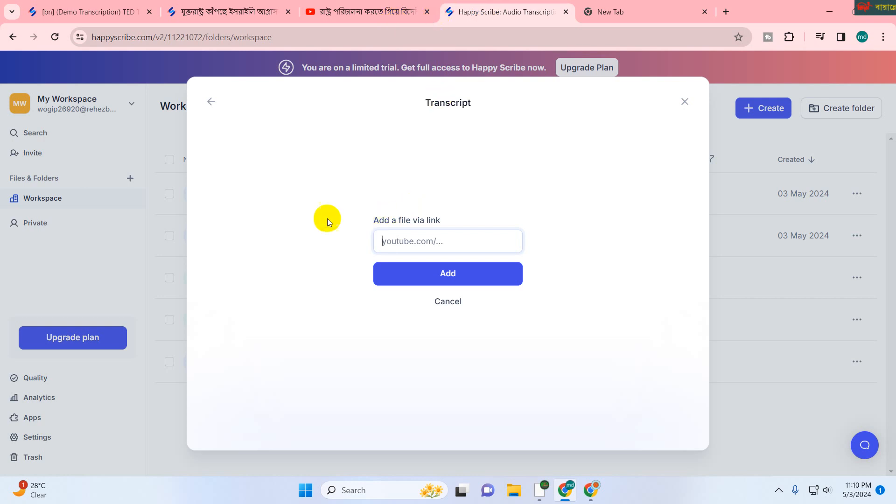
right_click(422, 242)
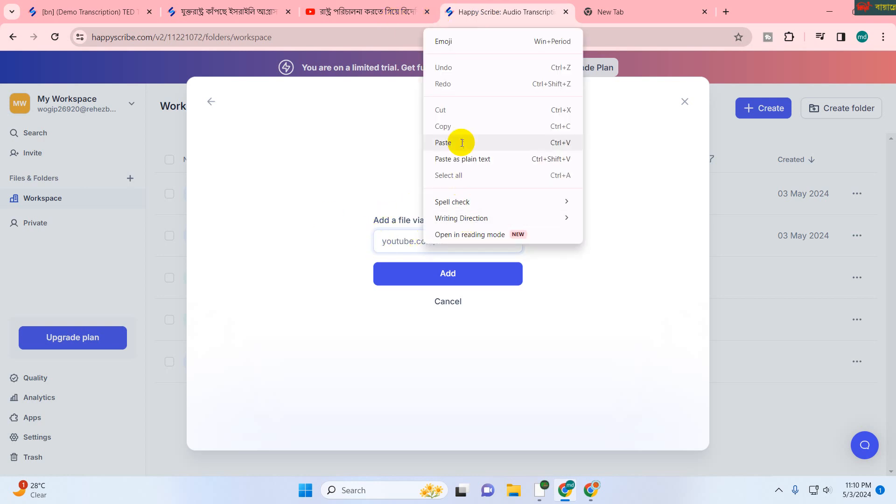
left_click(462, 142)
left_click(454, 273)
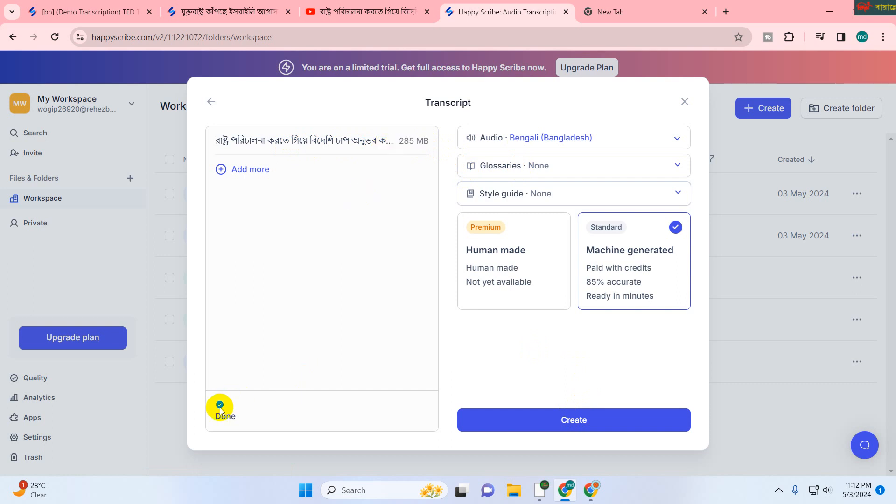
Close the transcript form for the Ekattor TV video and discard the order.
left_click(561, 414)
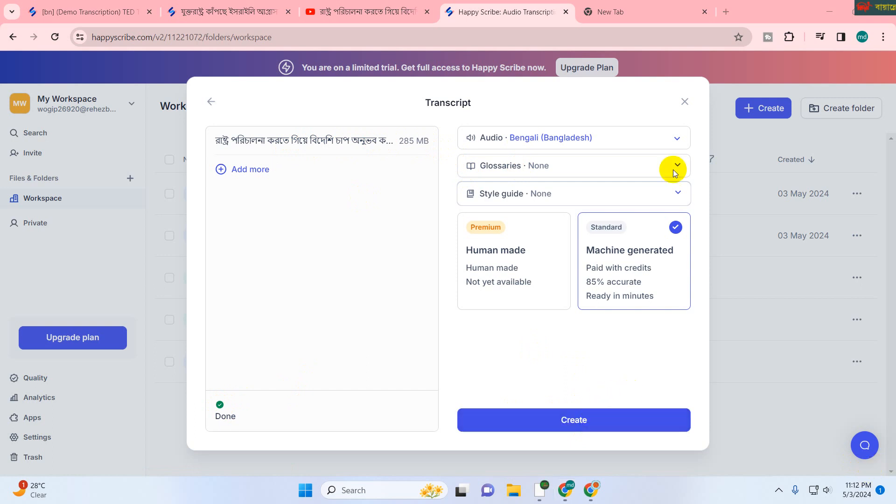
left_click(684, 102)
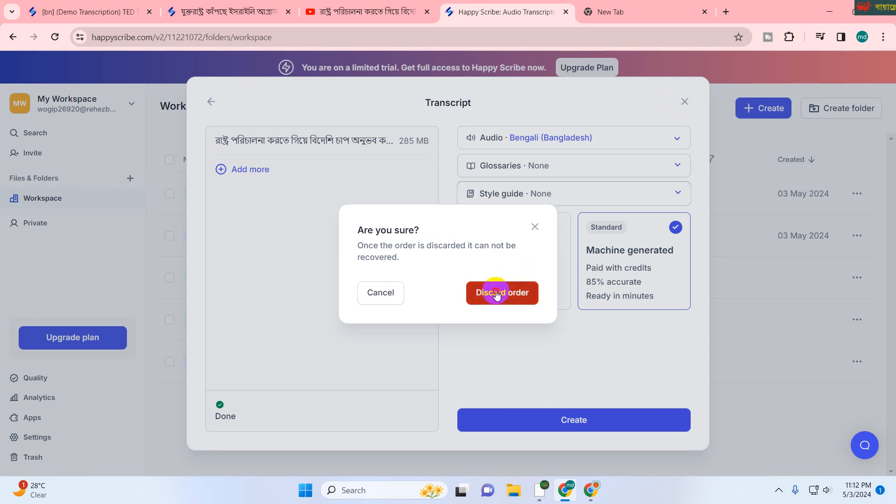
left_click(497, 294)
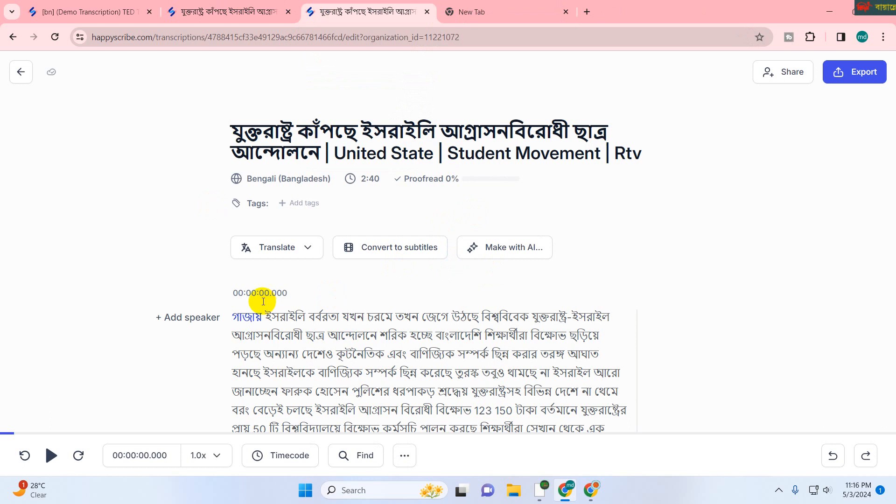
Examine the Bengali transcript text of the Rtv student movement video from its first paragraph to its last.
scroll(264, 301, "down", 4)
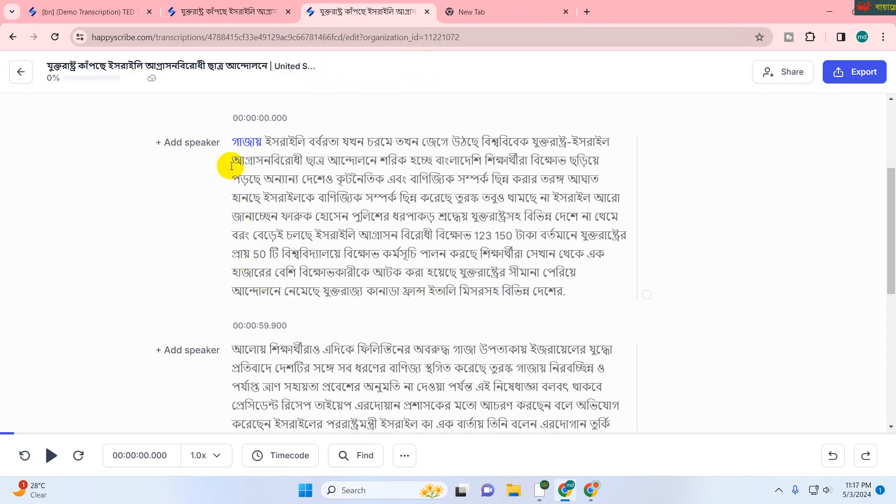
left_click_drag(235, 143, 590, 309)
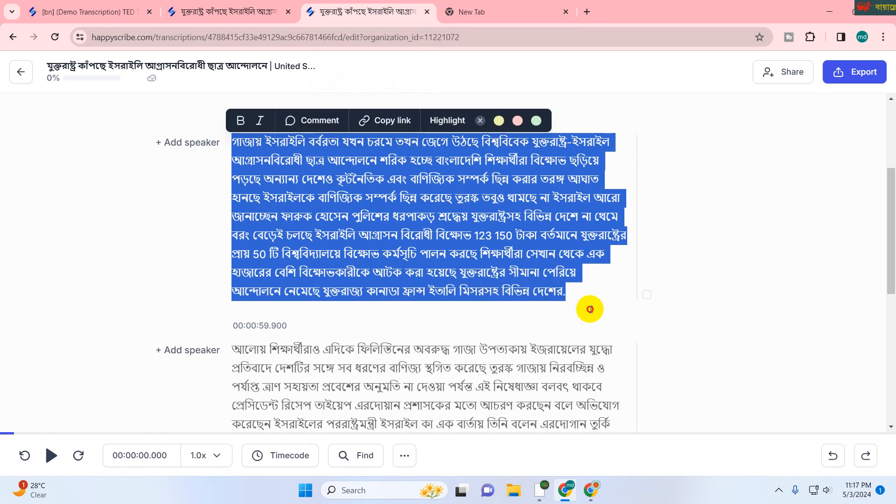
scroll(584, 304, "down", 5)
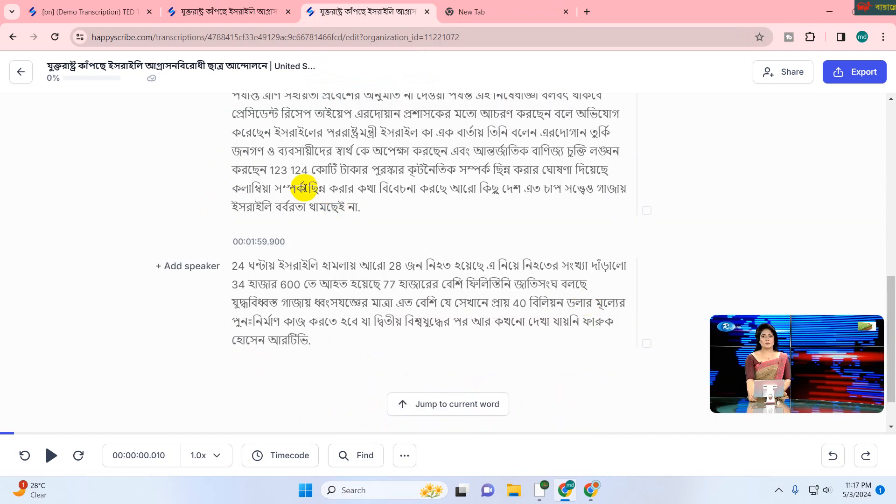
scroll(304, 189, "up", 2)
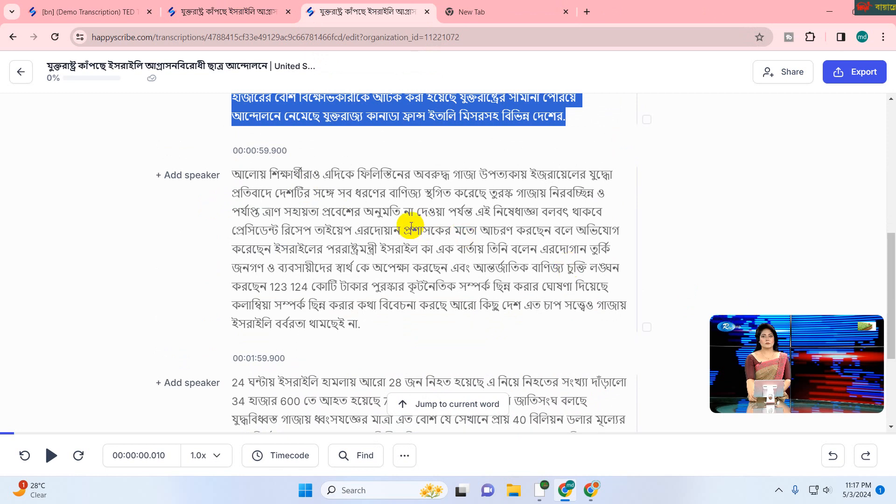
scroll(411, 227, "down", 4)
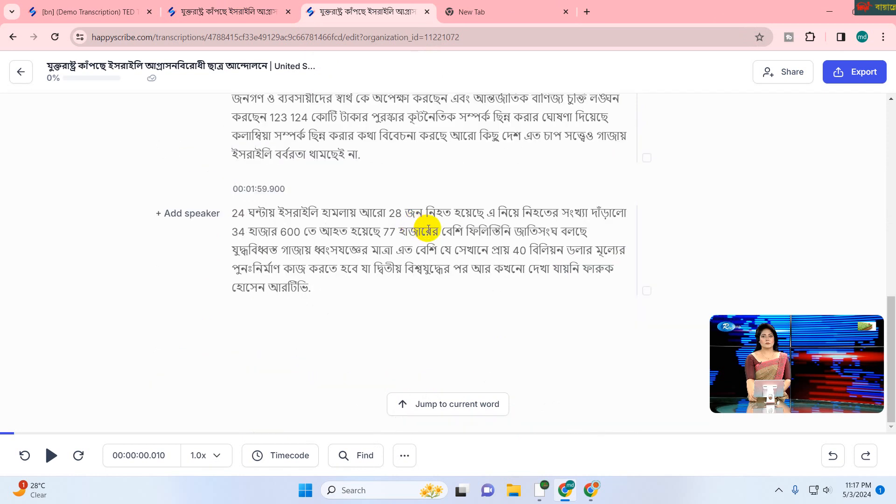
scroll(391, 243, "up", 12)
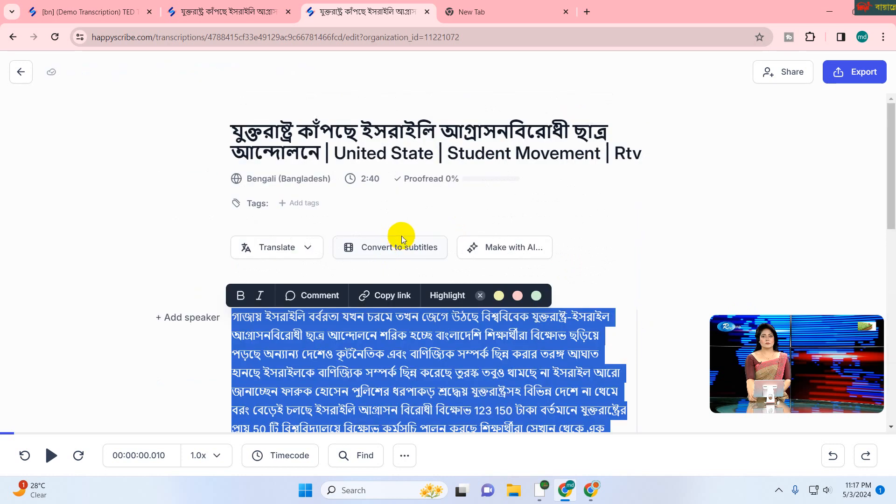
Select the entire first paragraph of the Bengali transcript, starting at timecode 00:00:00.000.
left_click(234, 322)
scroll(240, 314, "down", 4)
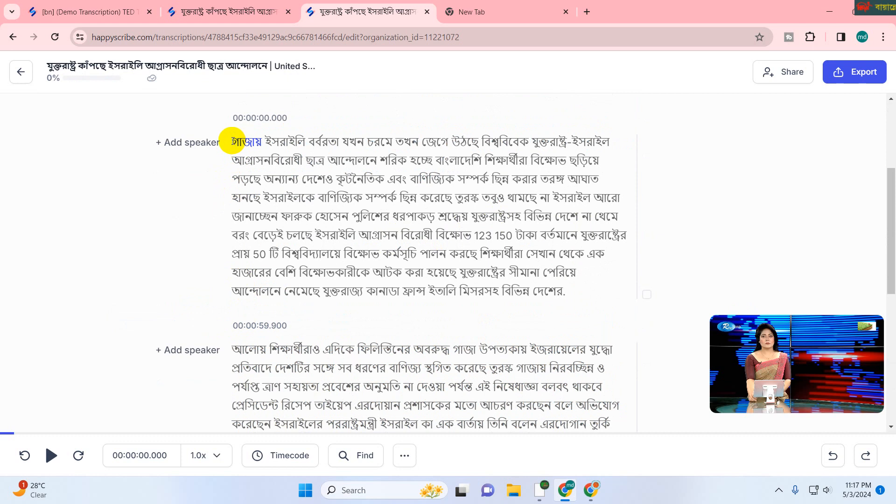
left_click_drag(232, 141, 380, 252)
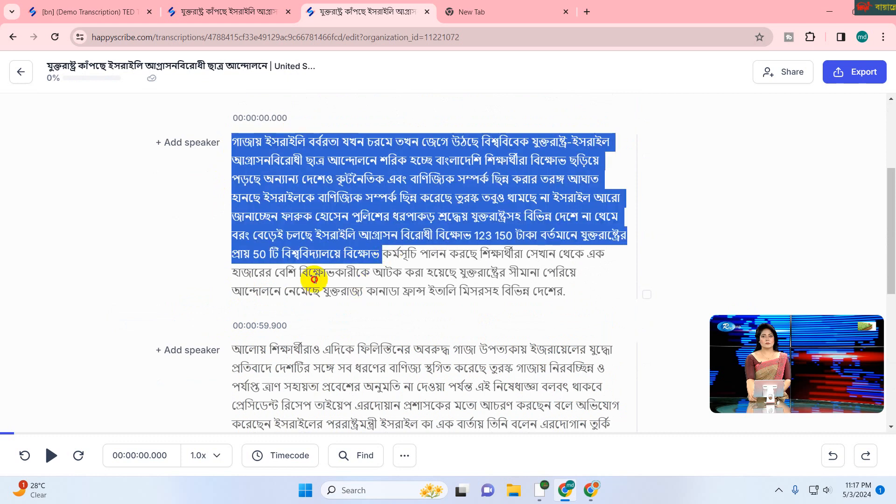
left_click_drag(314, 279, 570, 292)
left_click(570, 292)
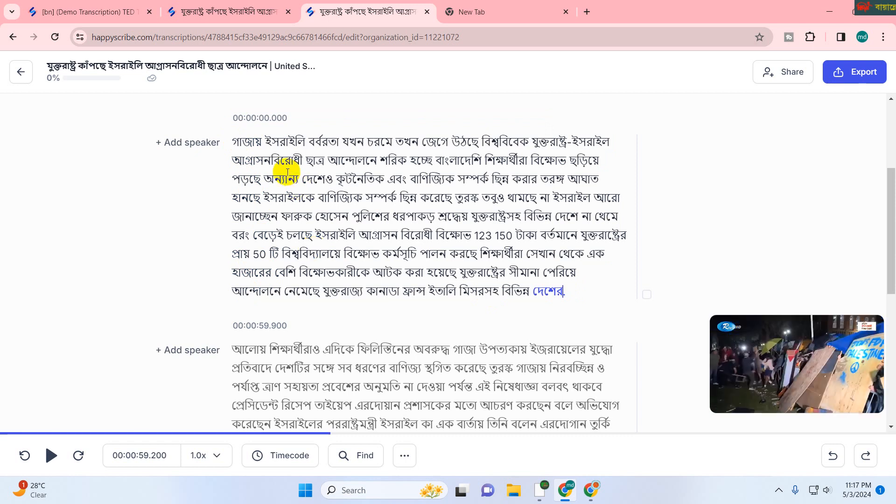
left_click_drag(232, 142, 570, 340)
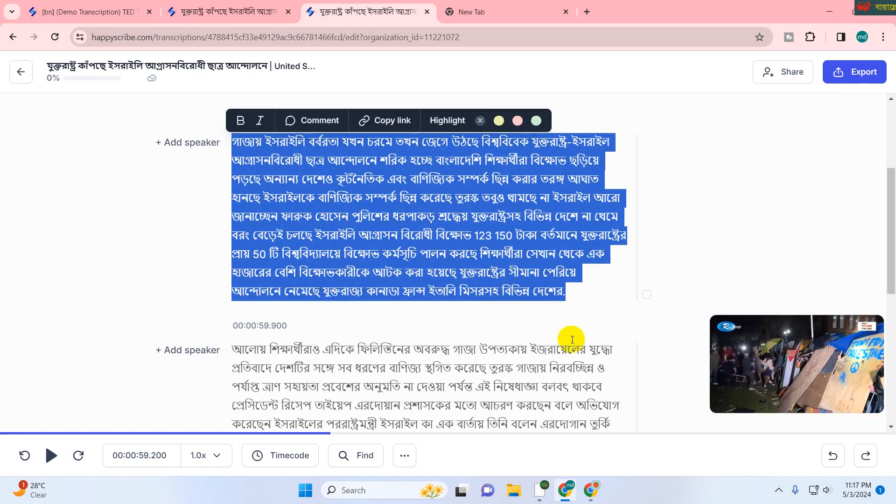
Examine the transcript's closing paragraph at timecode 00:01:59.900, then return to the beginning of the document.
scroll(544, 326, "down", 6)
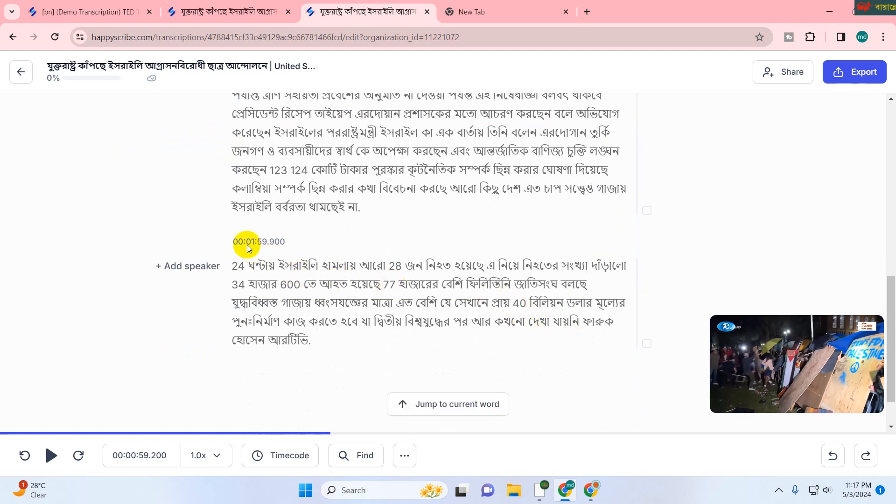
left_click(283, 243)
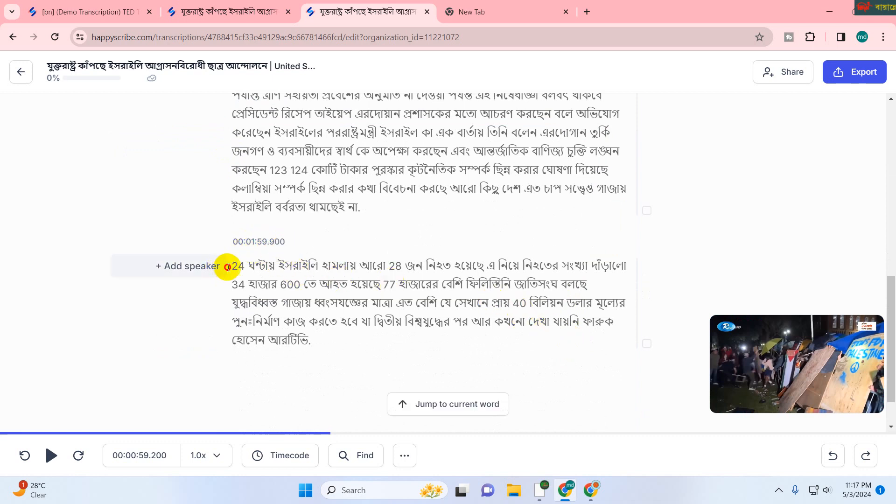
left_click(320, 345)
scroll(320, 345, "down", 2)
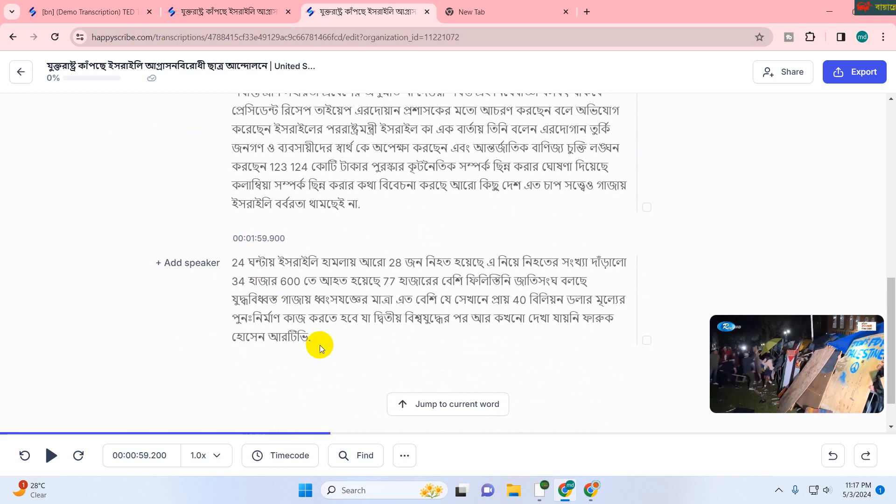
scroll(320, 345, "up", 6)
scroll(320, 347, "up", 3)
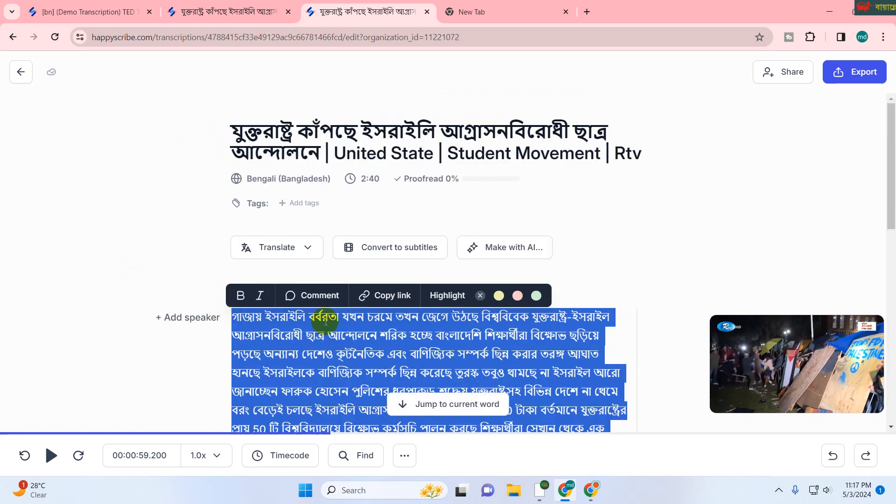
Try to translate the transcript into Arabic, check the other target languages, and dismiss the translation dialog.
left_click(307, 251)
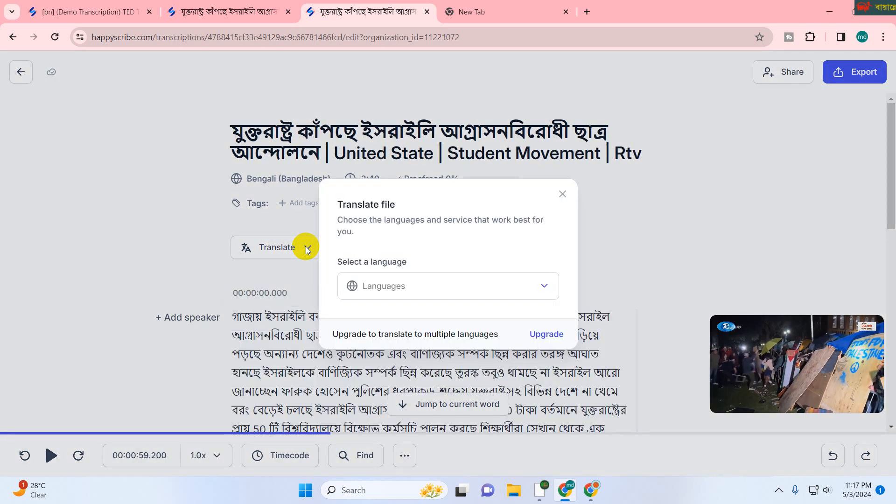
left_click(383, 284)
scroll(379, 362, "down", 12)
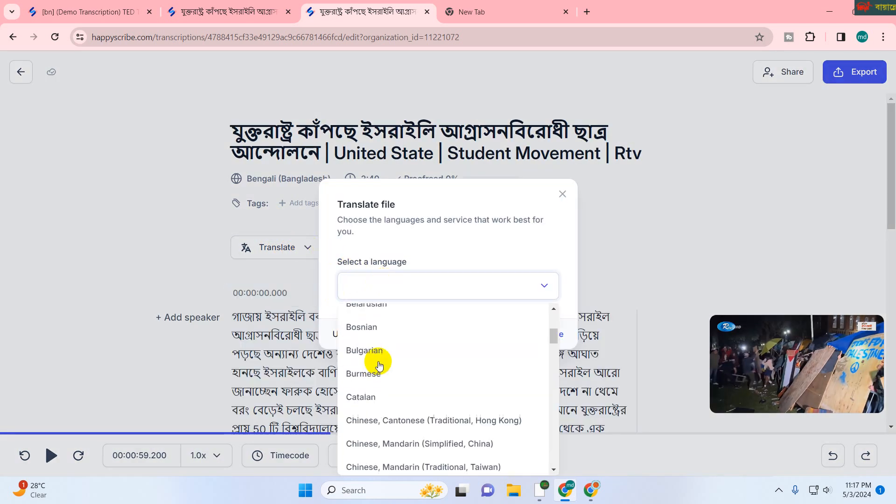
scroll(380, 362, "down", 15)
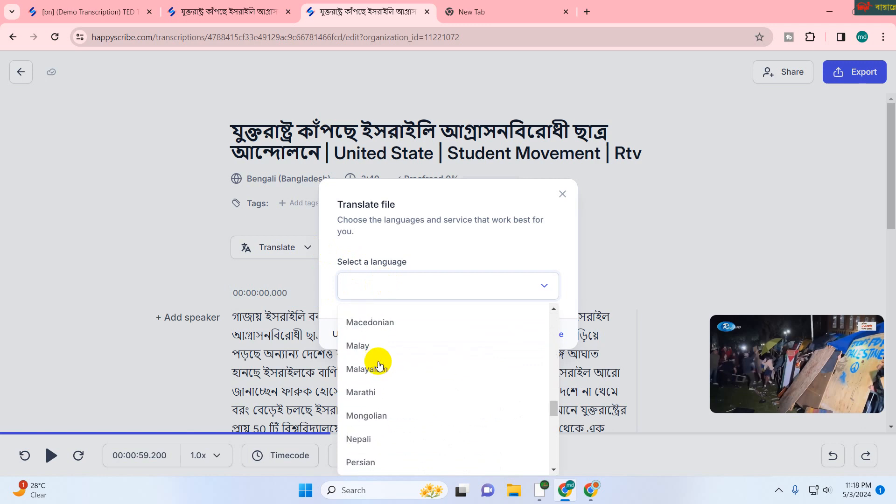
scroll(382, 351, "up", 20)
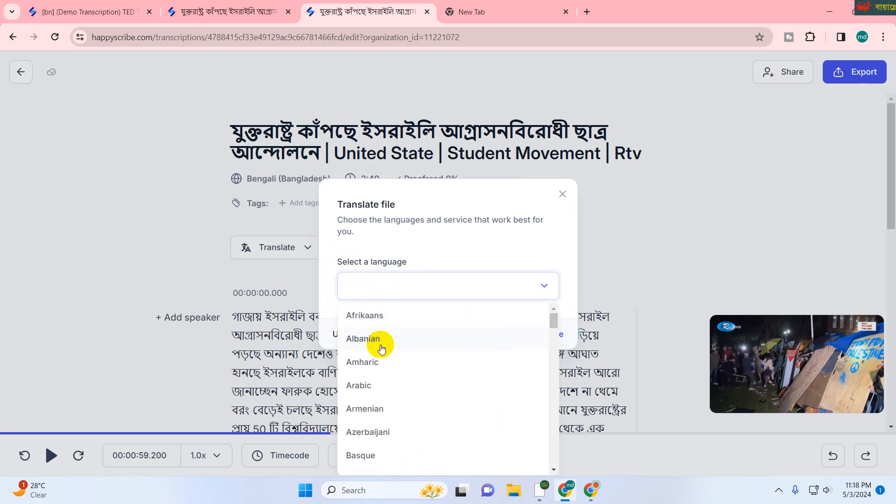
left_click(376, 385)
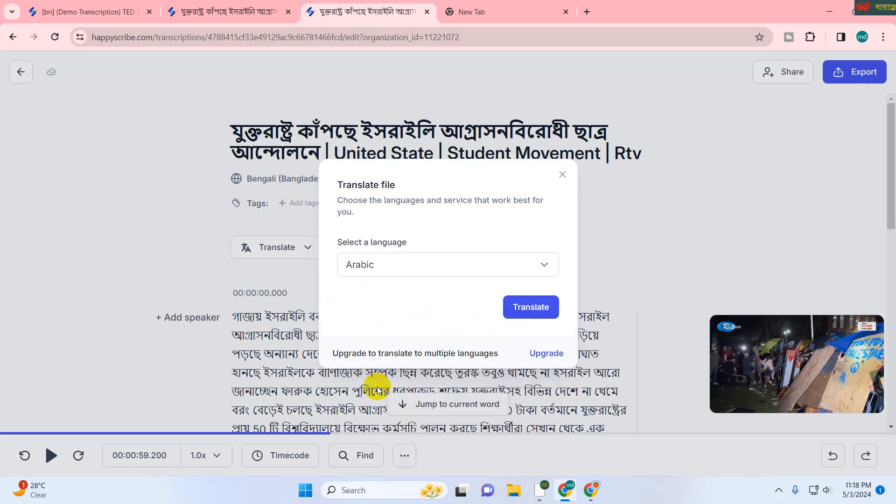
left_click(529, 310)
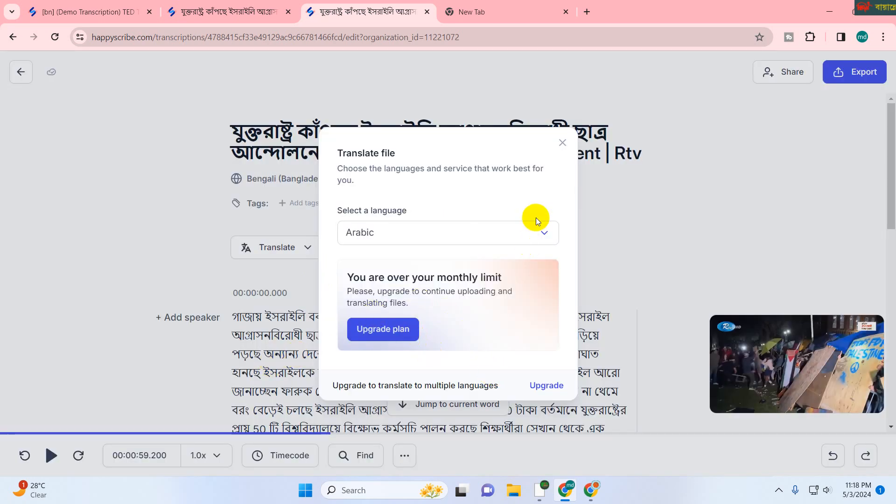
left_click(514, 238)
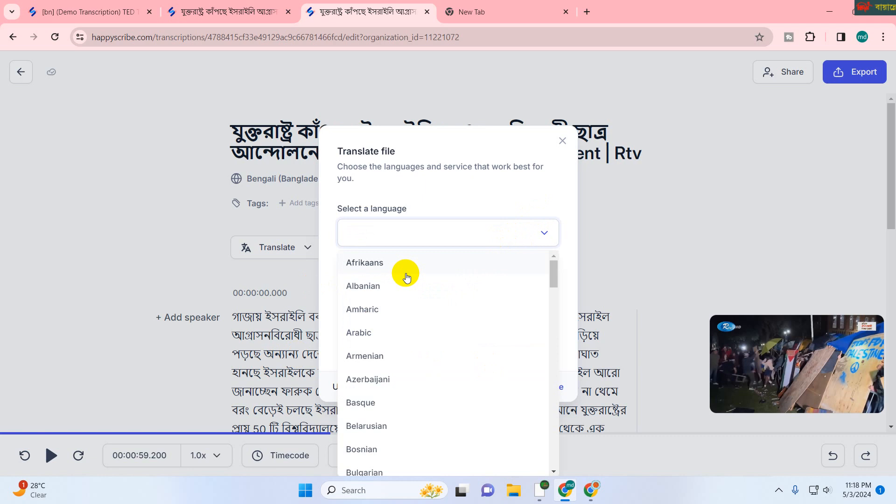
left_click(552, 210)
left_click(542, 203)
Select the entire Bengali transcript from the first paragraph through the last and look it over.
scroll(535, 236, "down", 2)
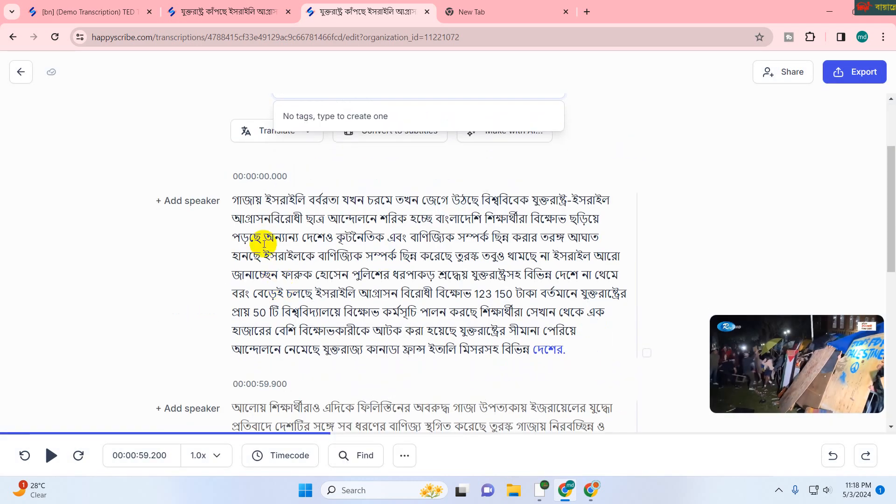
left_click_drag(225, 202, 356, 413)
scroll(426, 356, "down", 6)
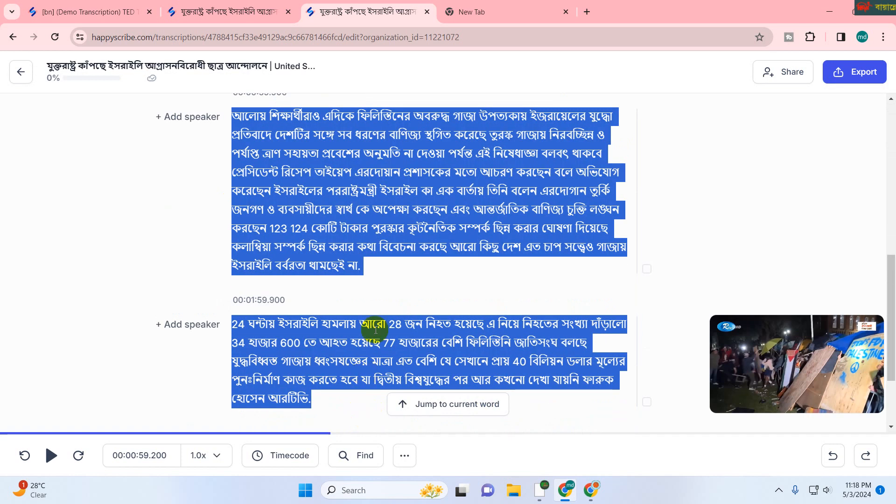
scroll(375, 330, "up", 10)
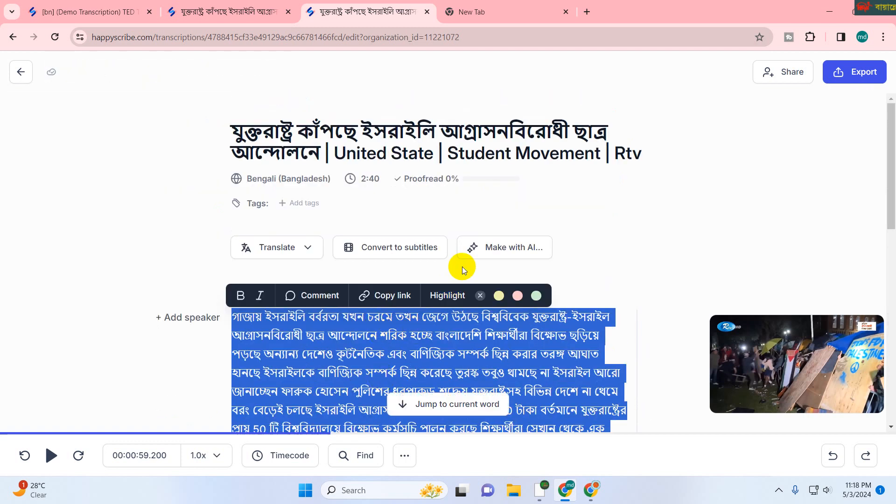
View the AI content options offered for the transcript, such as Summary, Chapters and Blogpost, and close them.
left_click(490, 253)
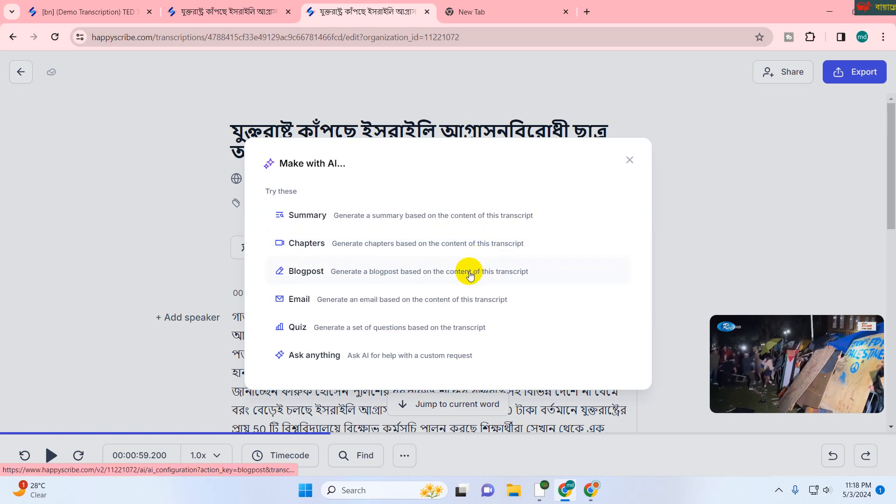
left_click(629, 169)
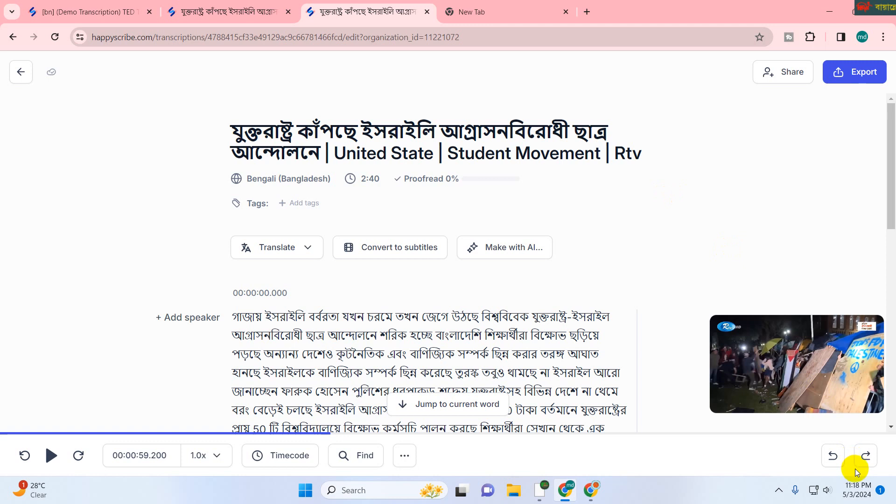